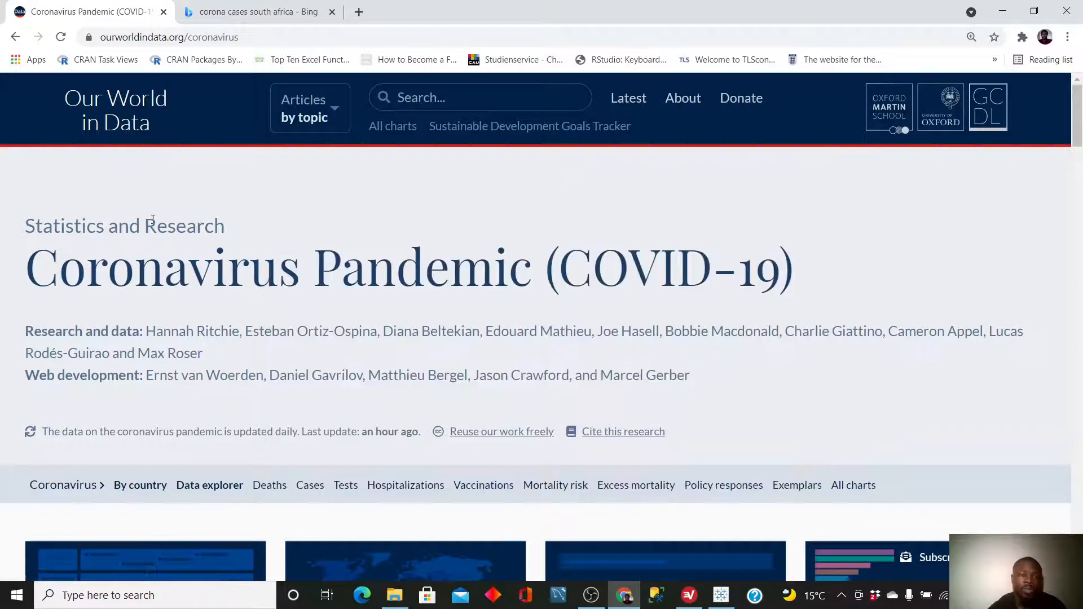
- Minimise the browser, open the africa_cov_cases workbook from the desktop, look through its COVID case rows and close it
click(1006, 15)
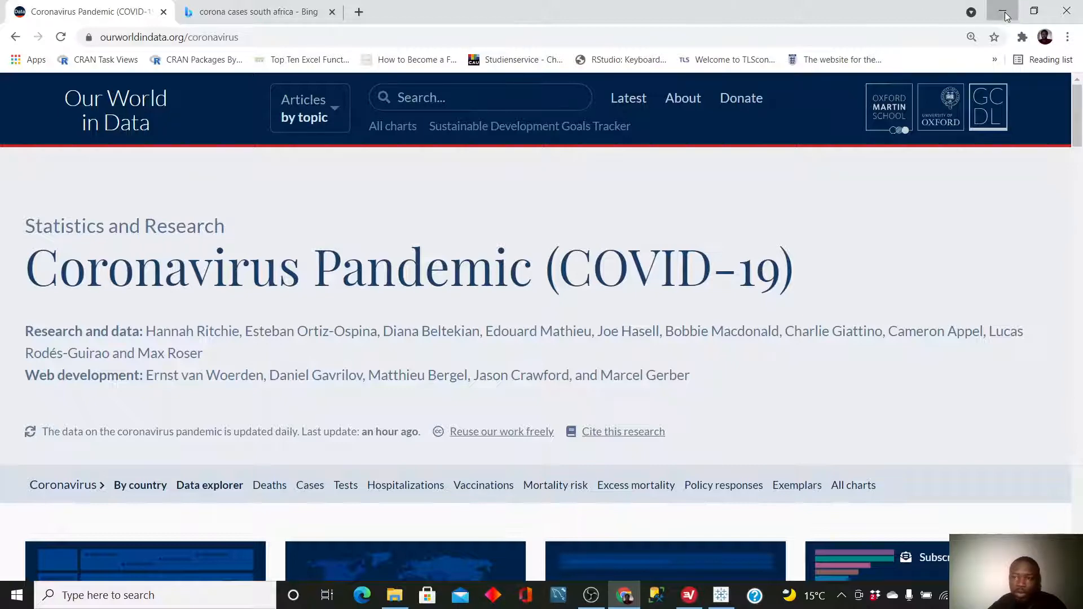
click(1001, 8)
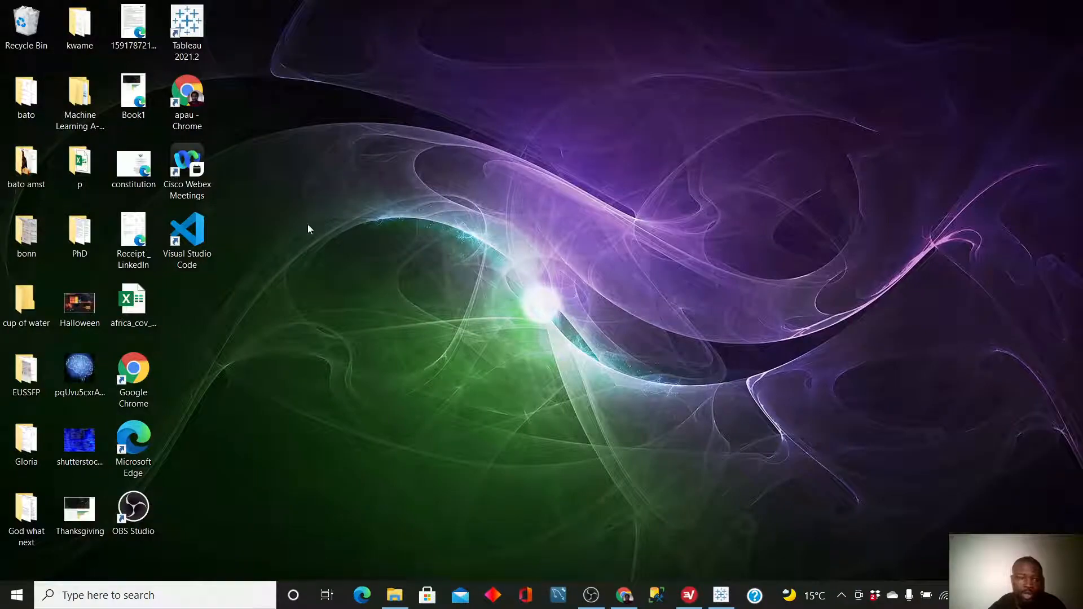
double_click(130, 308)
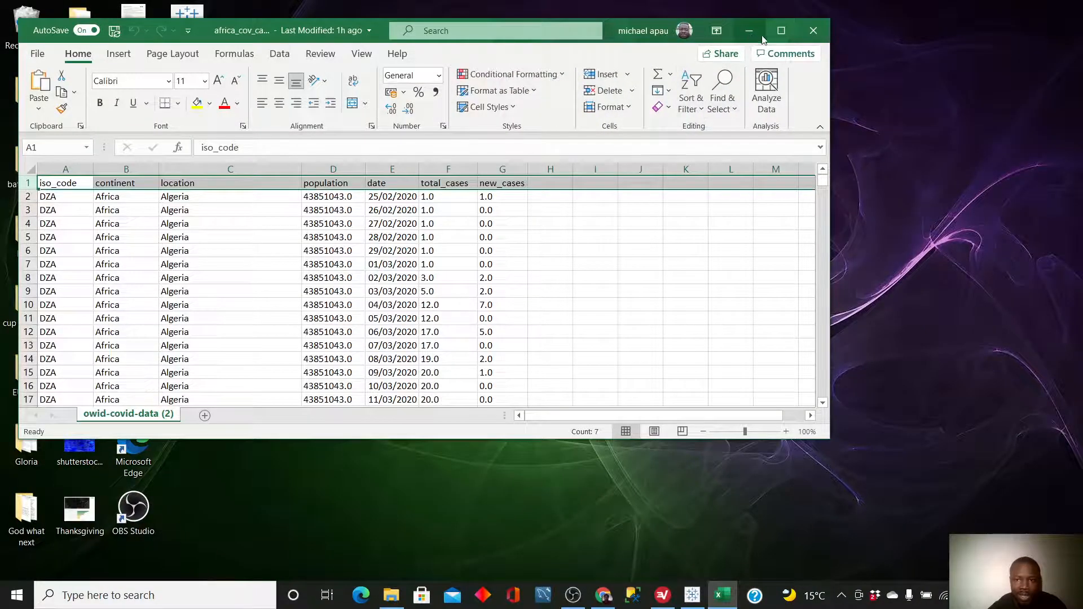
click(781, 31)
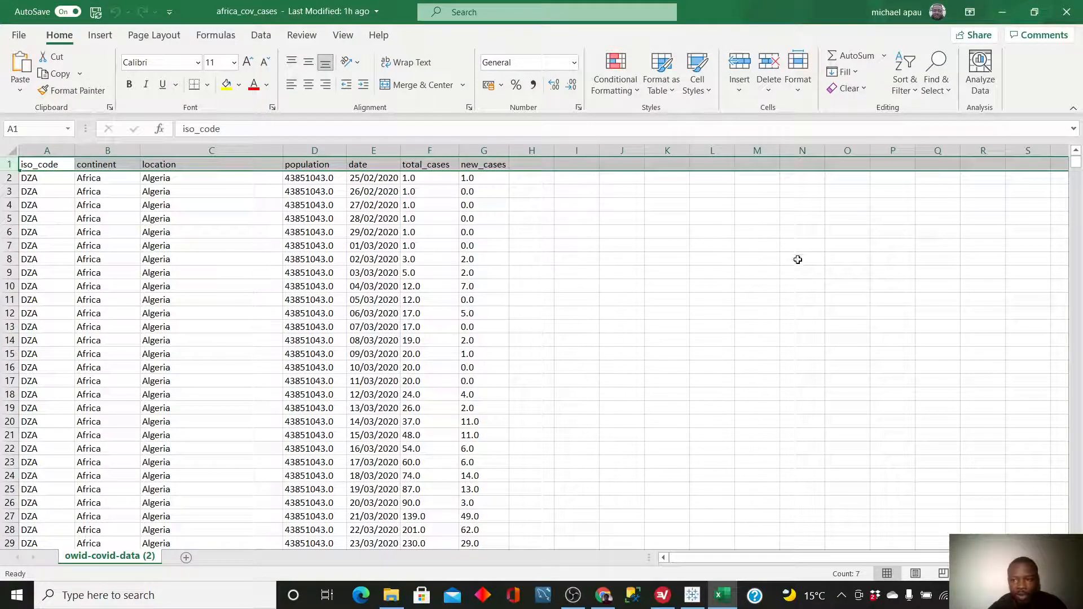
drag(1078, 165, 1080, 358)
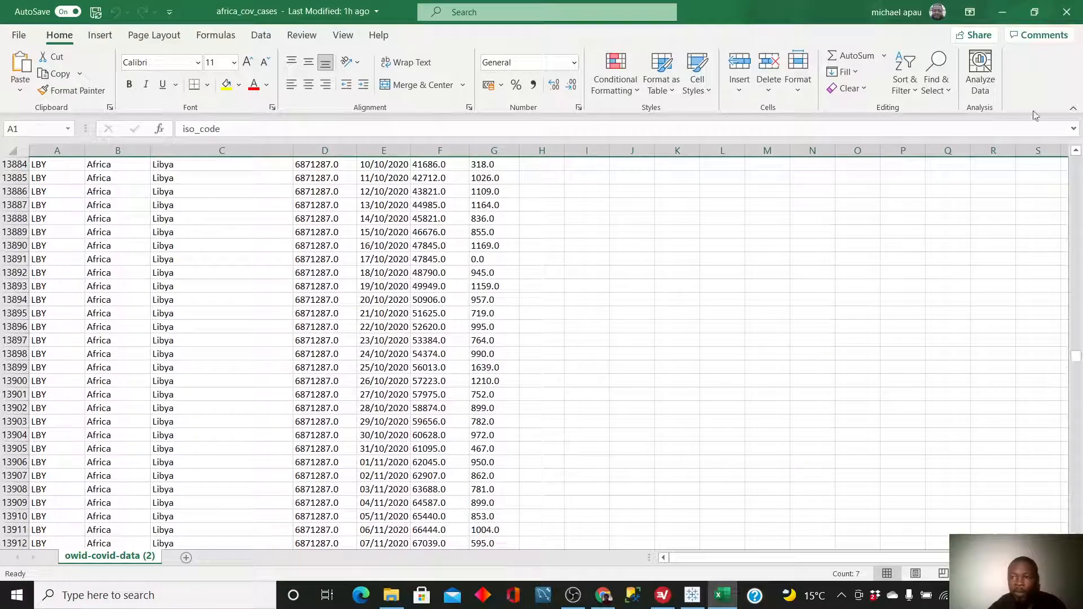
click(1067, 11)
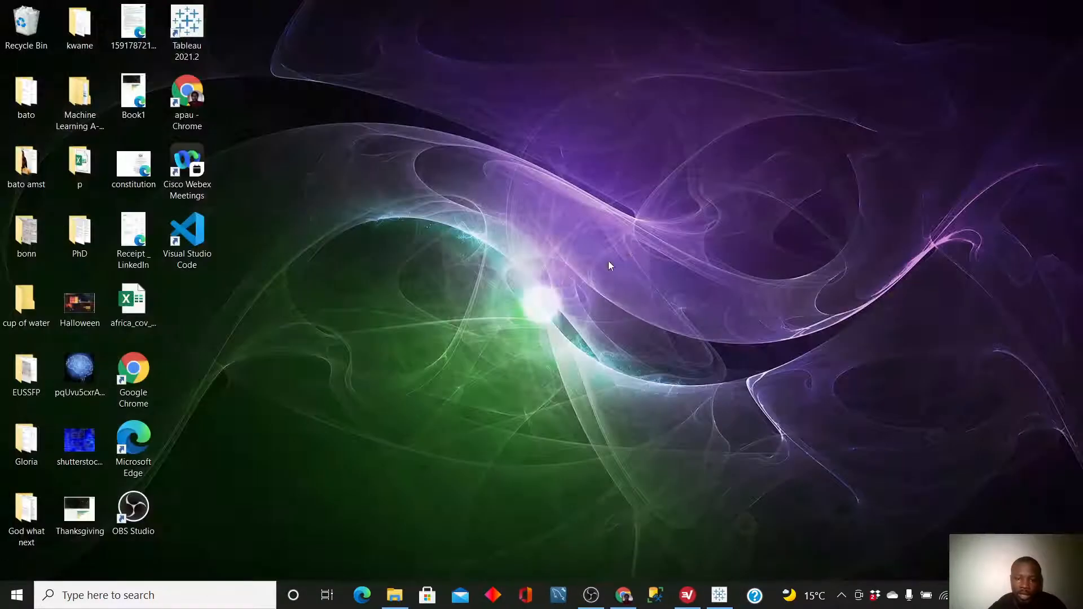
- Switch to Tableau, clear Sheet 1 and close the owid-covid-data (2) data source
click(721, 595)
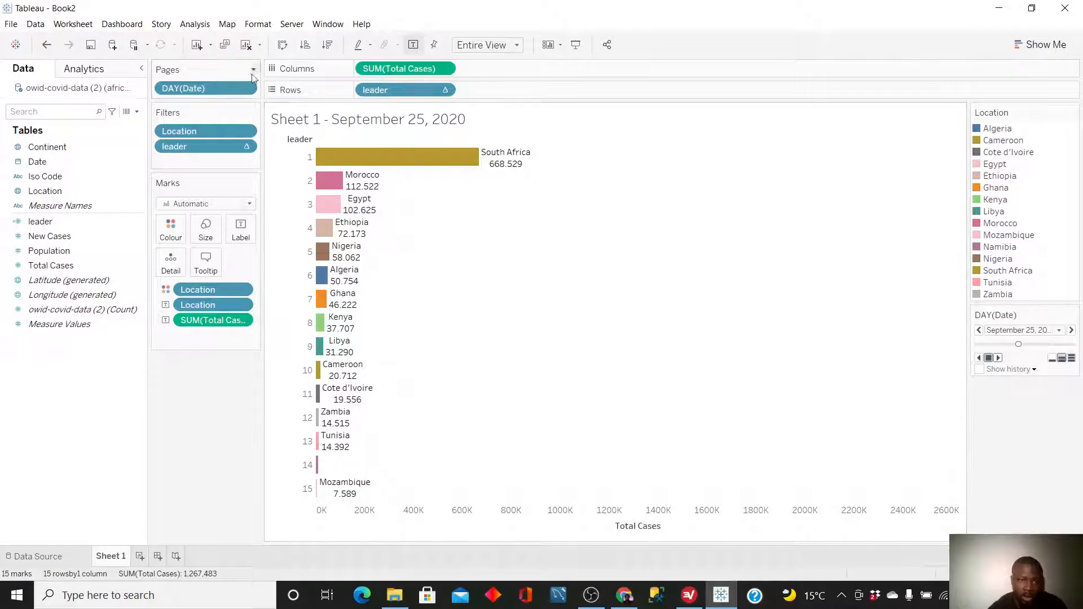
click(247, 46)
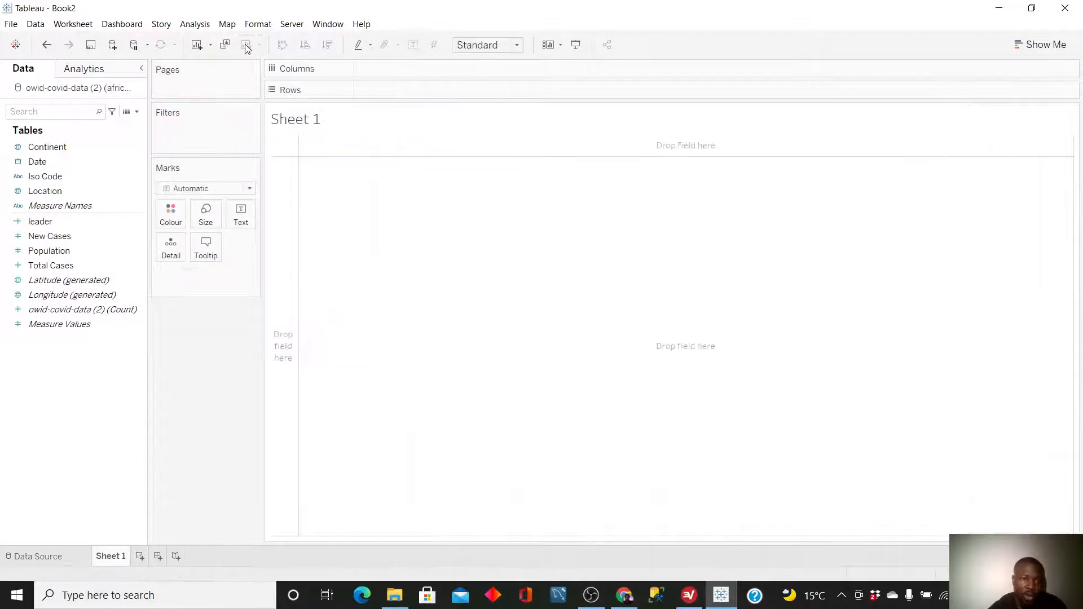
right_click(75, 90)
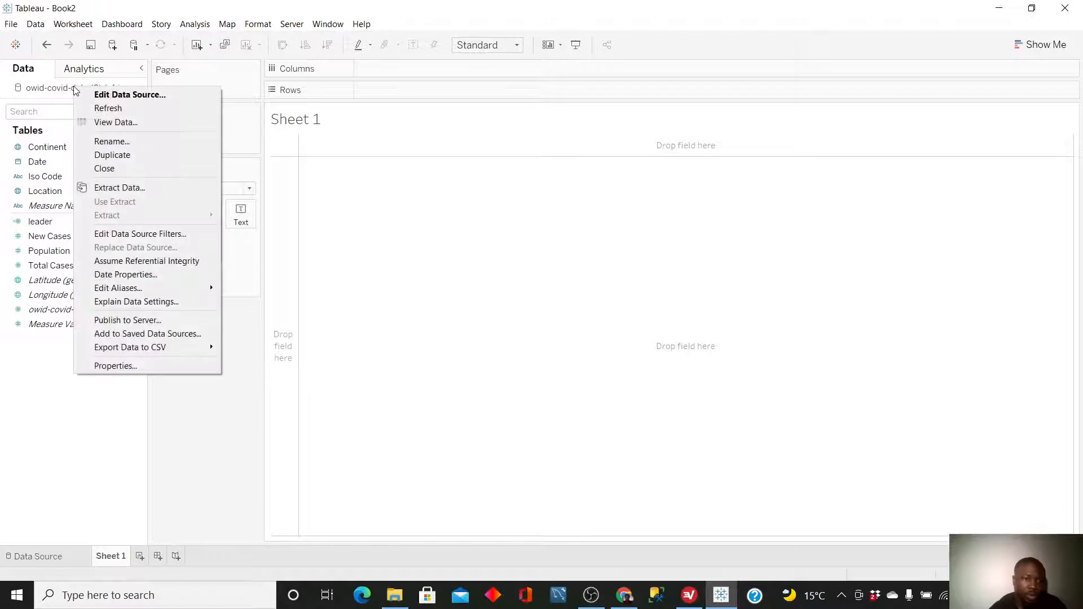
click(118, 171)
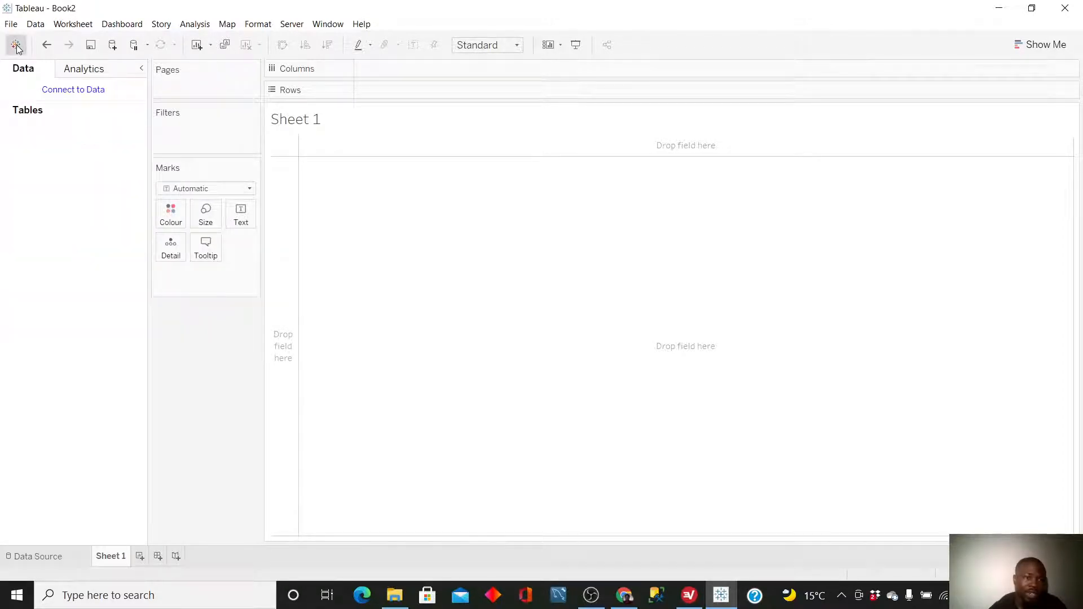
- Connect to the Microsoft Excel file africa_cov_cases on the Desktop as the data source
click(16, 44)
click(65, 188)
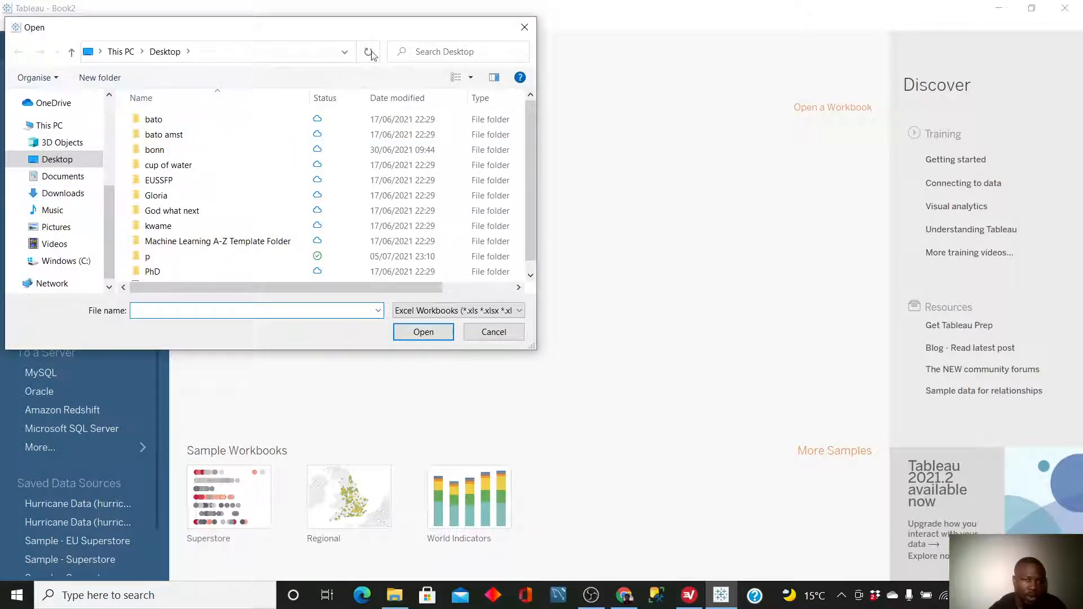
click(523, 33)
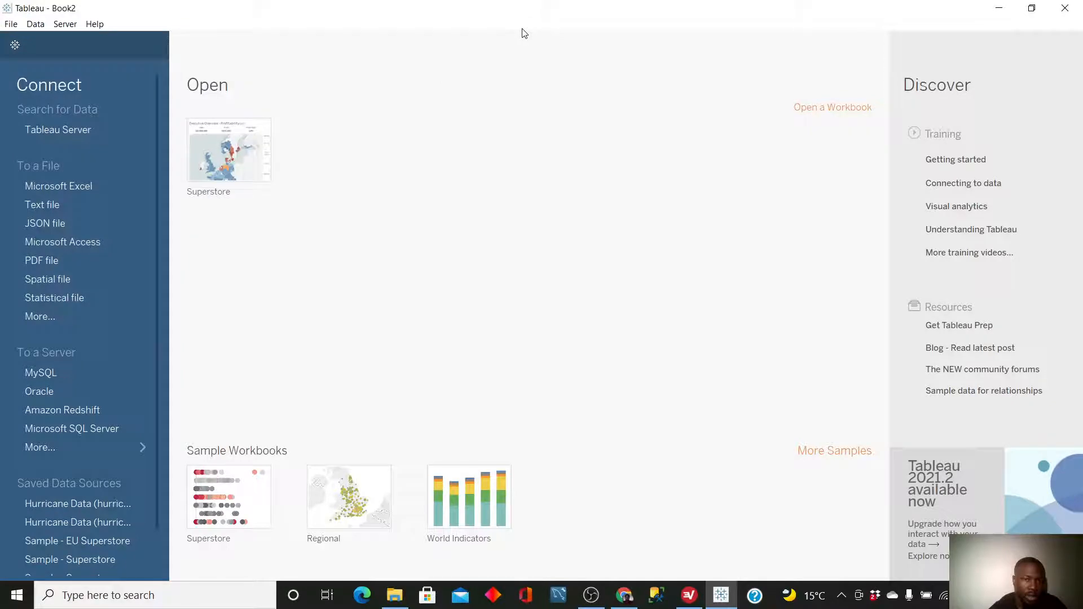
click(79, 188)
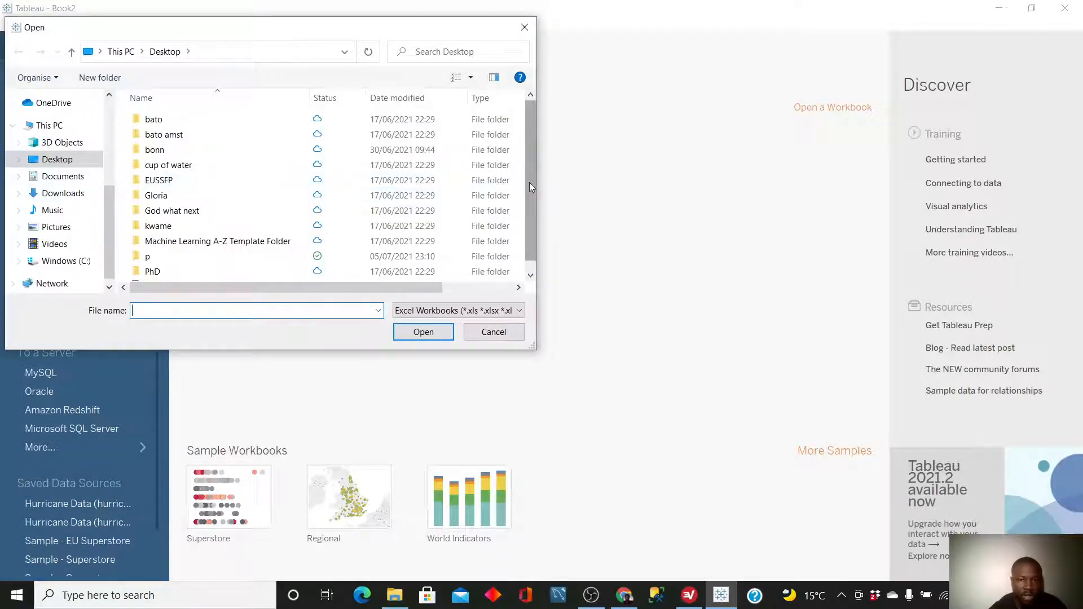
scroll(530, 184, down, 1)
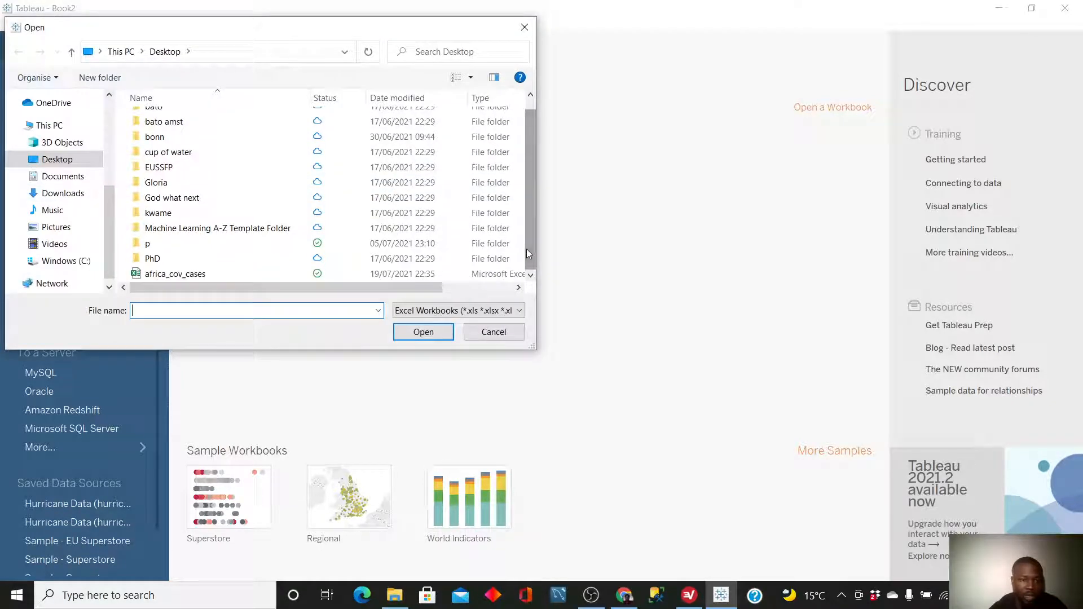
click(195, 277)
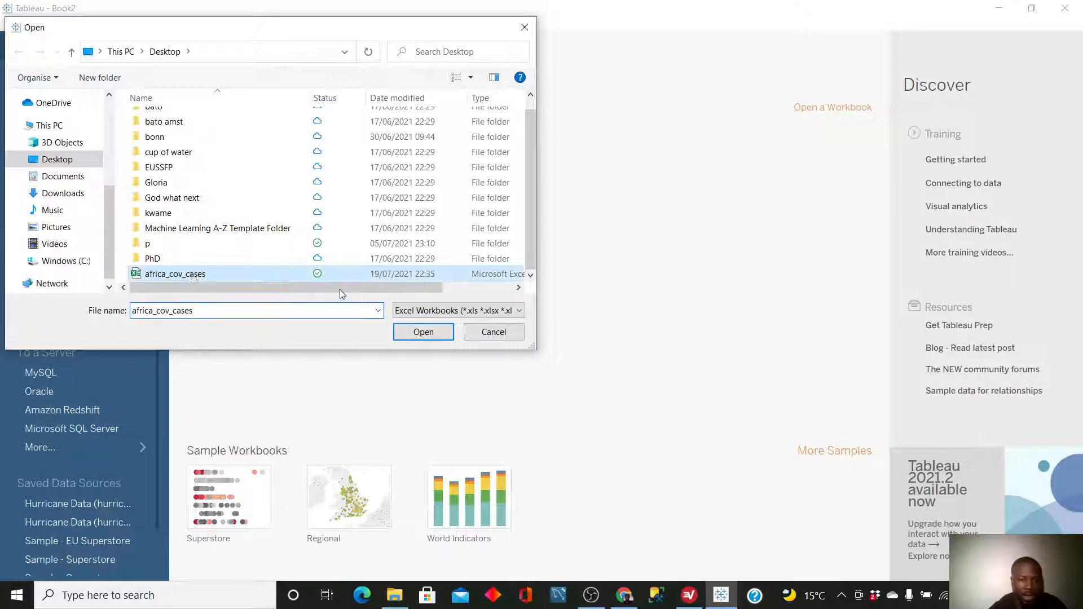
click(434, 337)
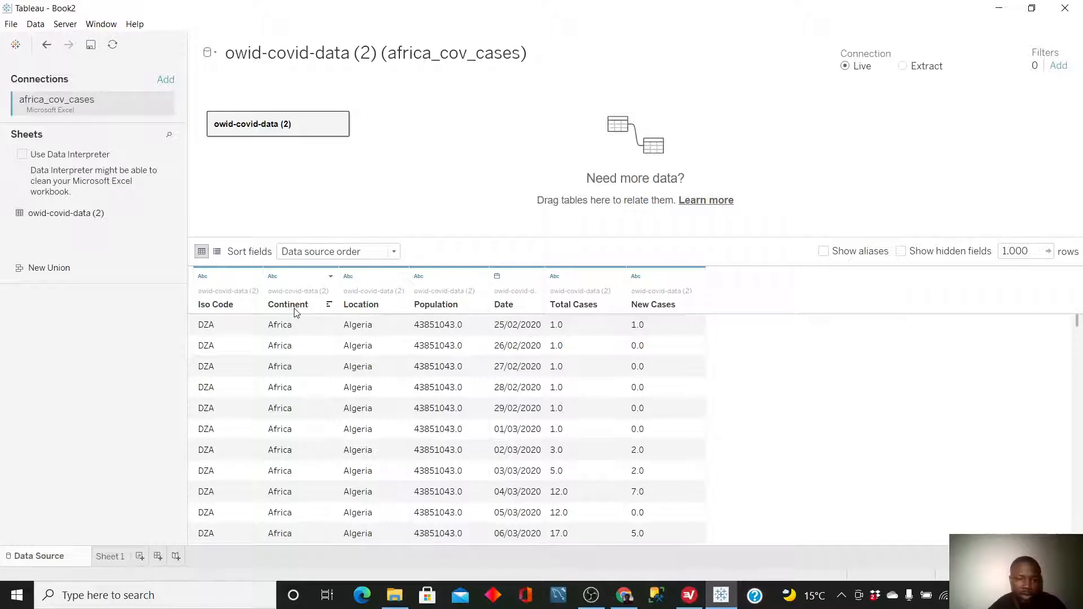
- Assign the Country/Region geographic role to the Continent and Location fields
click(273, 277)
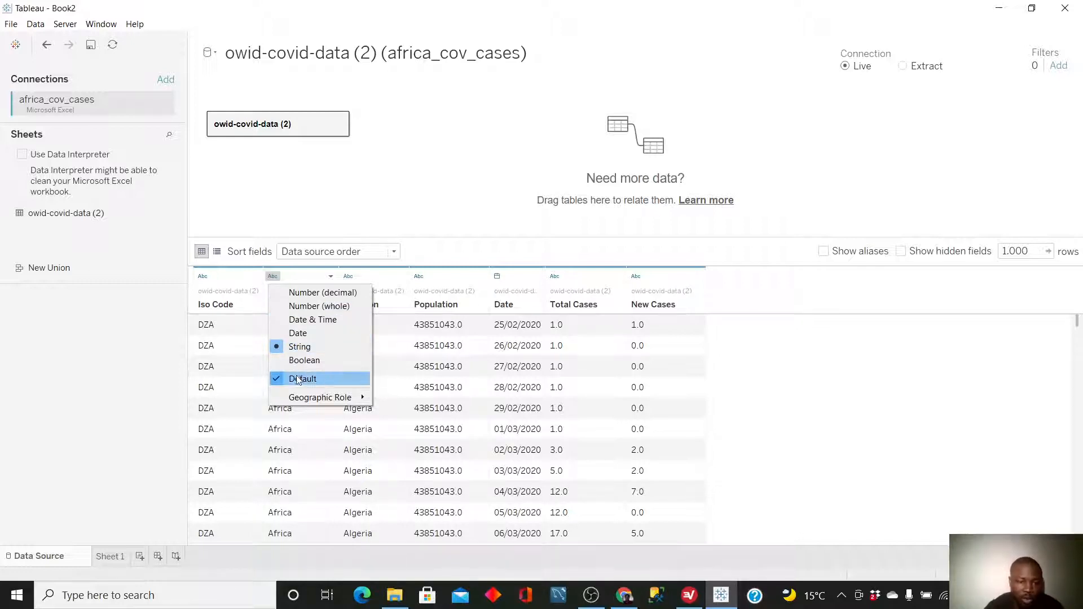
mouse_move(310, 405)
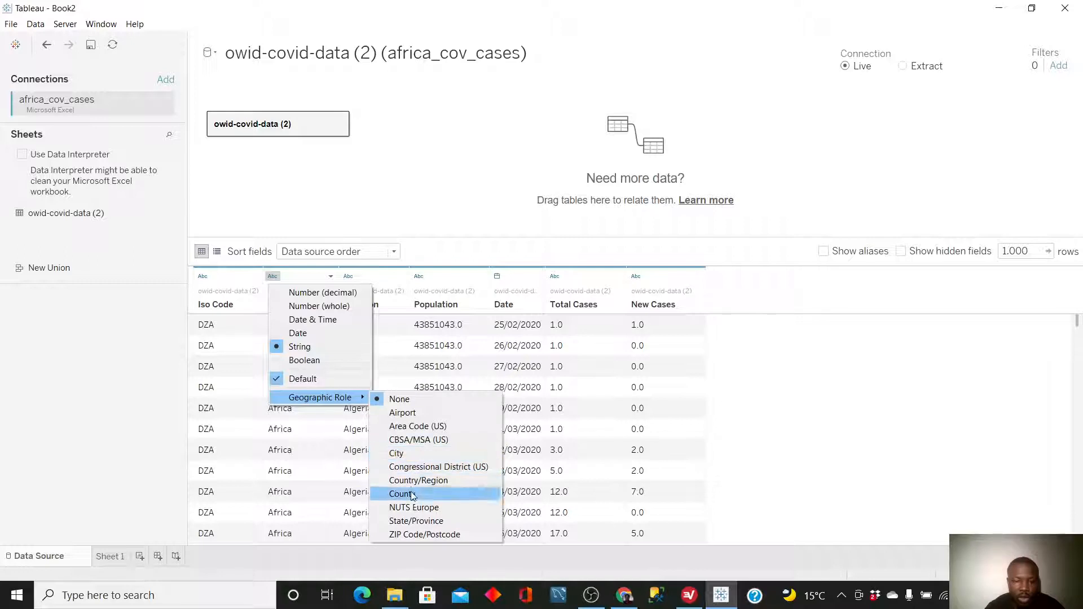
click(423, 481)
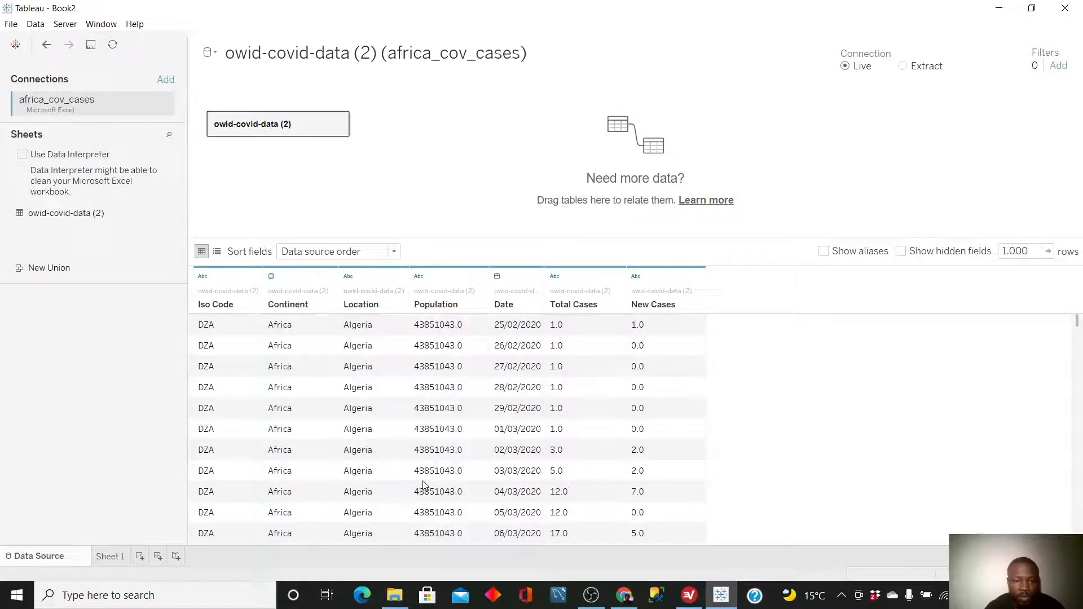
click(348, 277)
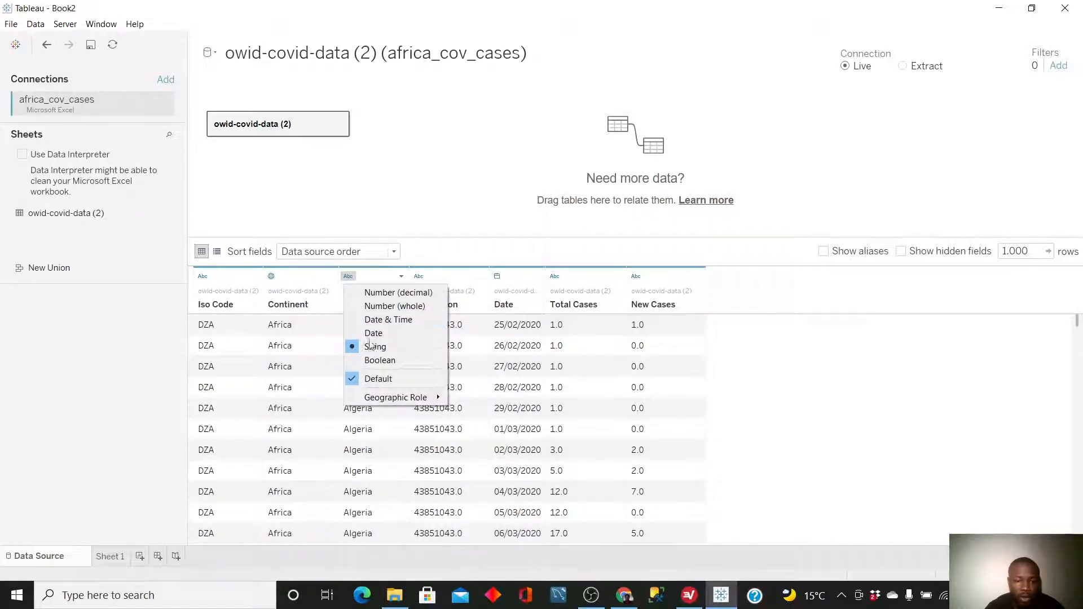
mouse_move(384, 401)
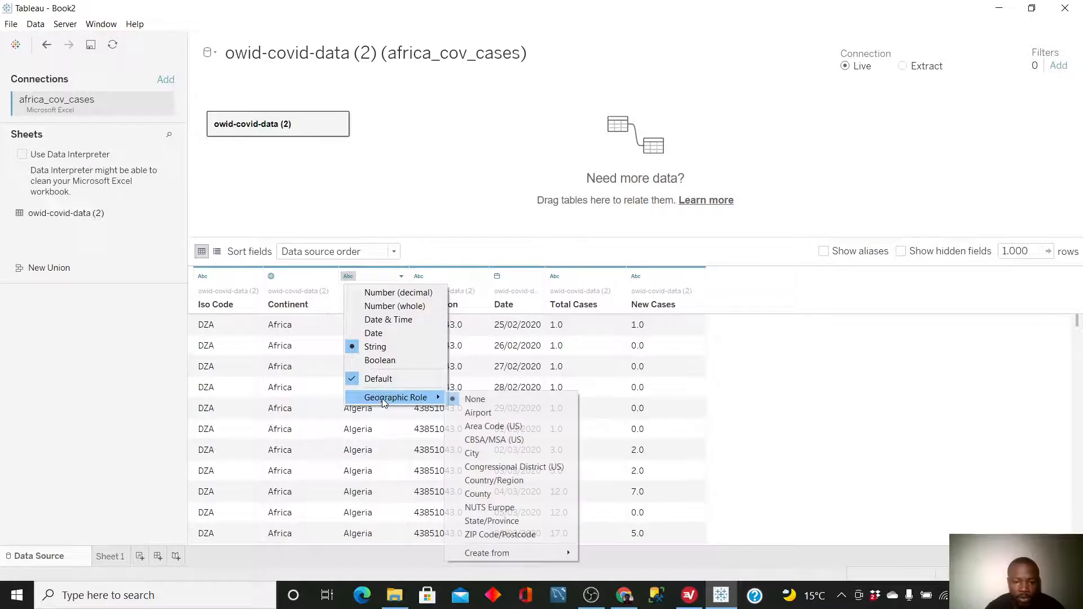
click(497, 481)
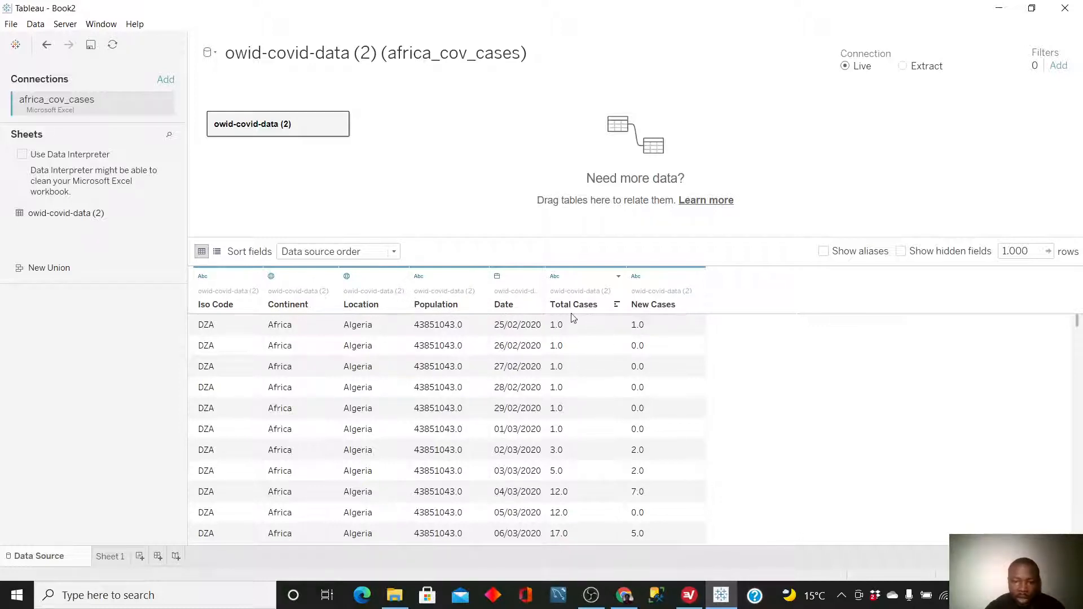
- Change the data type of Population, Total Cases and New Cases to Number (whole), and check the data type of Date
click(419, 277)
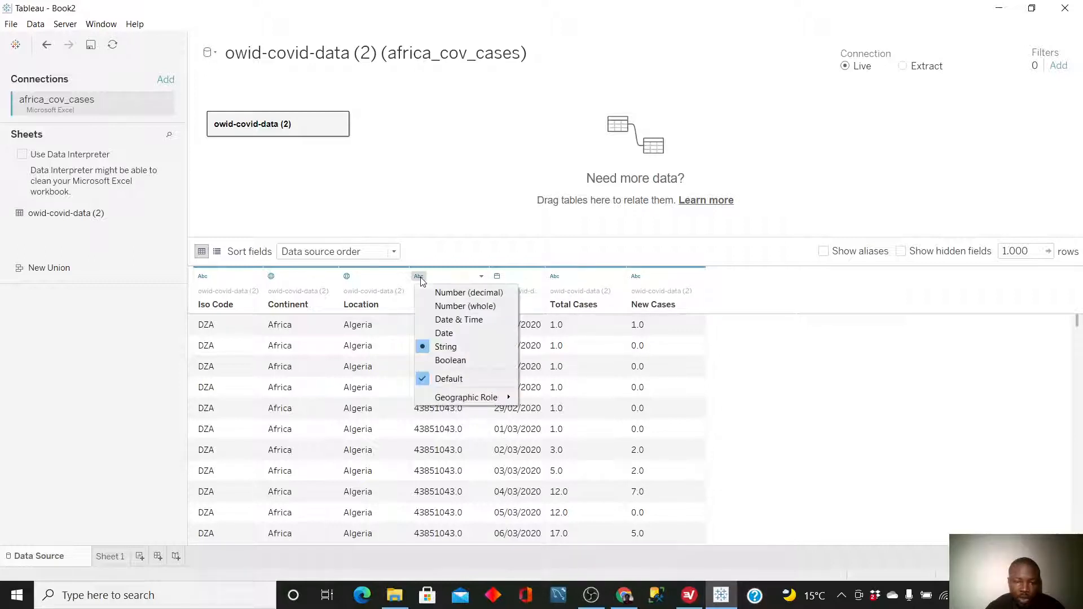
click(448, 307)
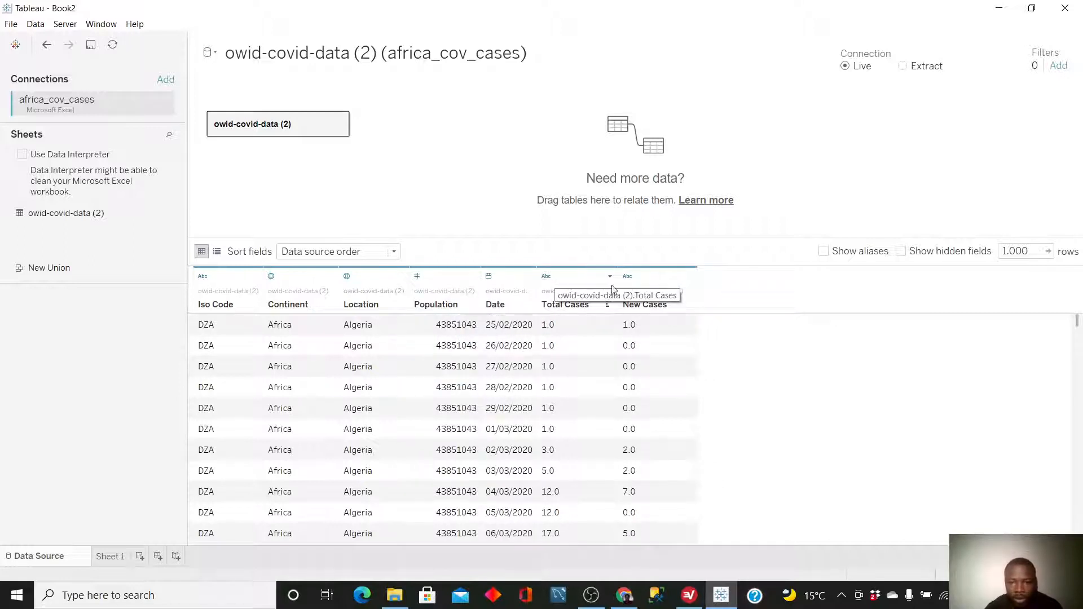
click(546, 277)
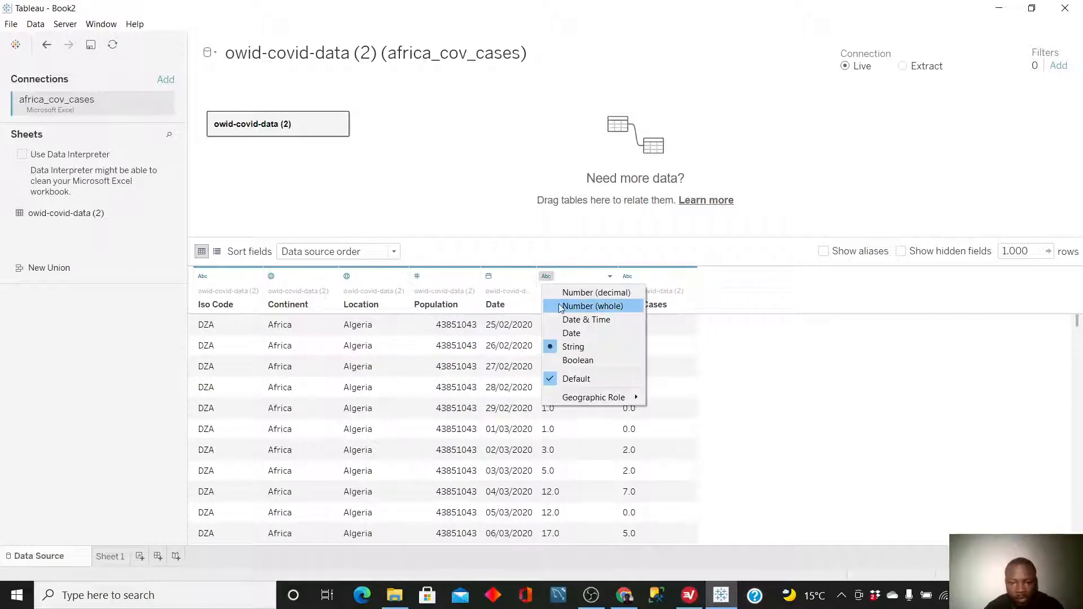
click(593, 306)
click(619, 276)
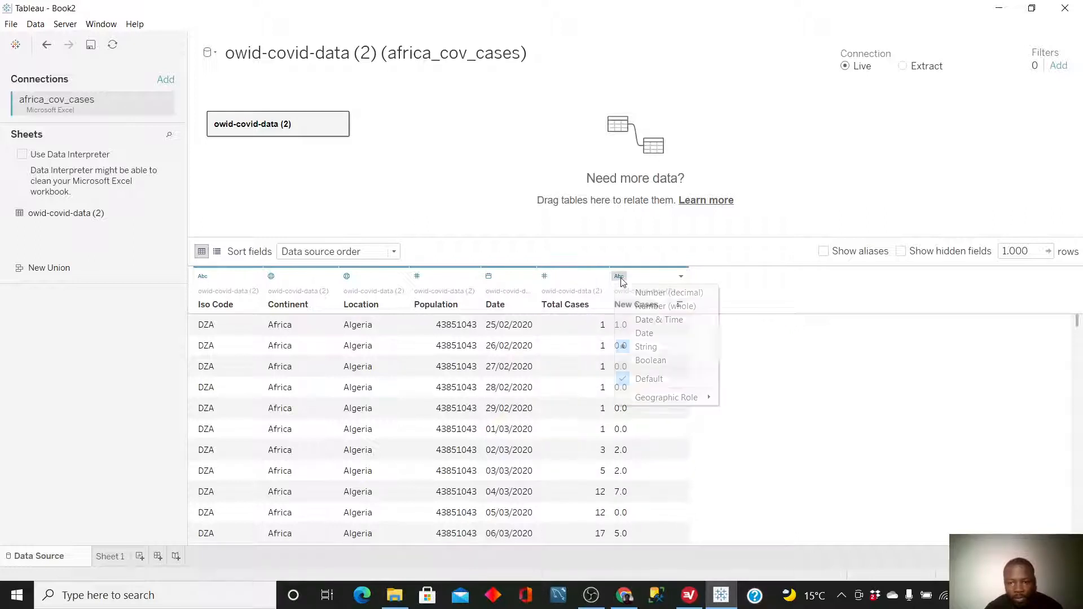
click(639, 305)
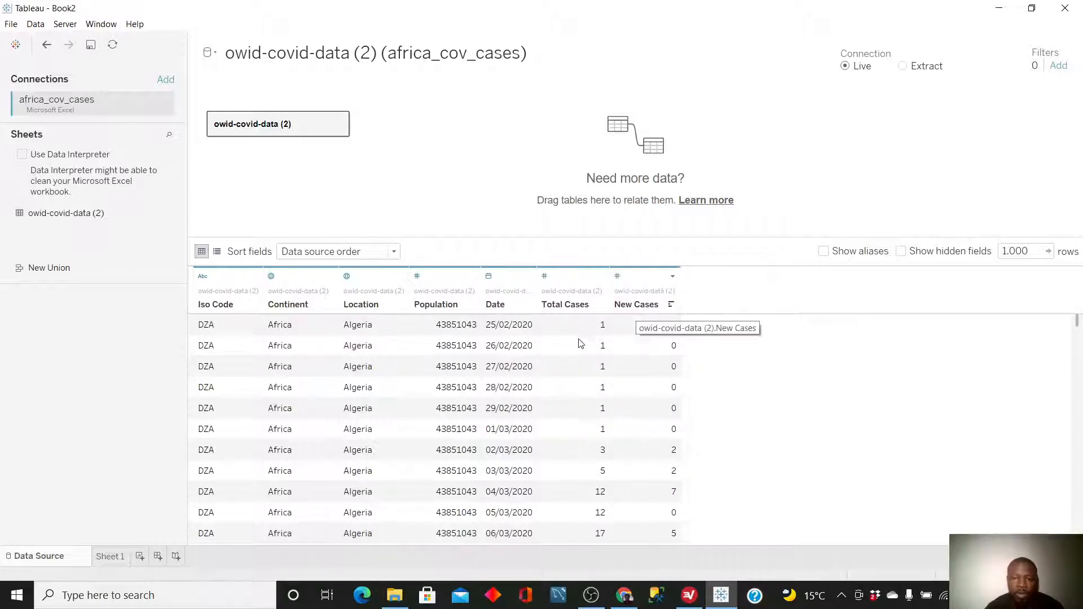
click(489, 276)
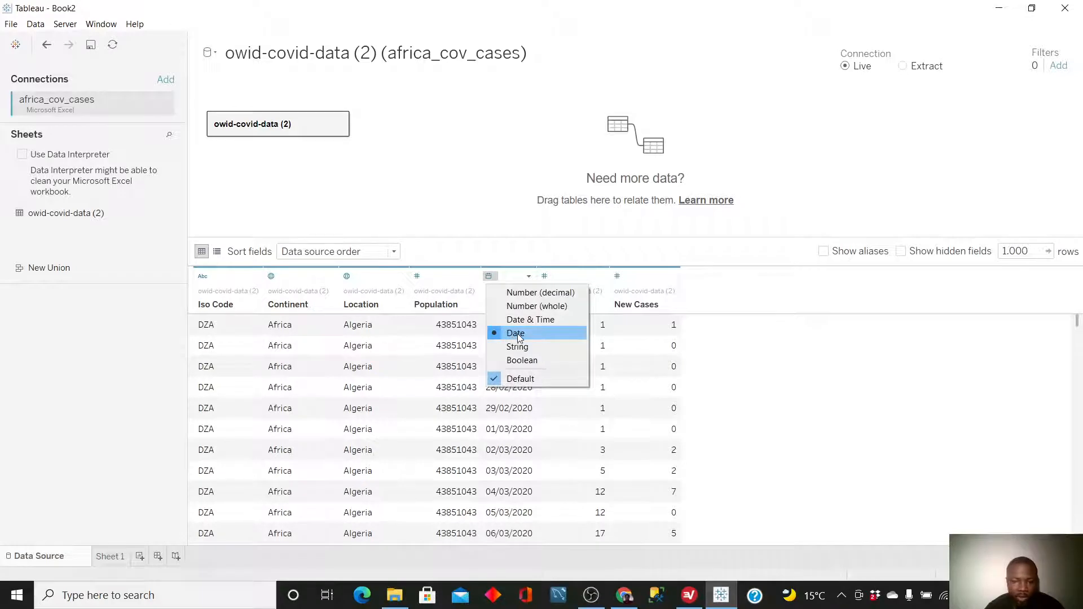
click(571, 454)
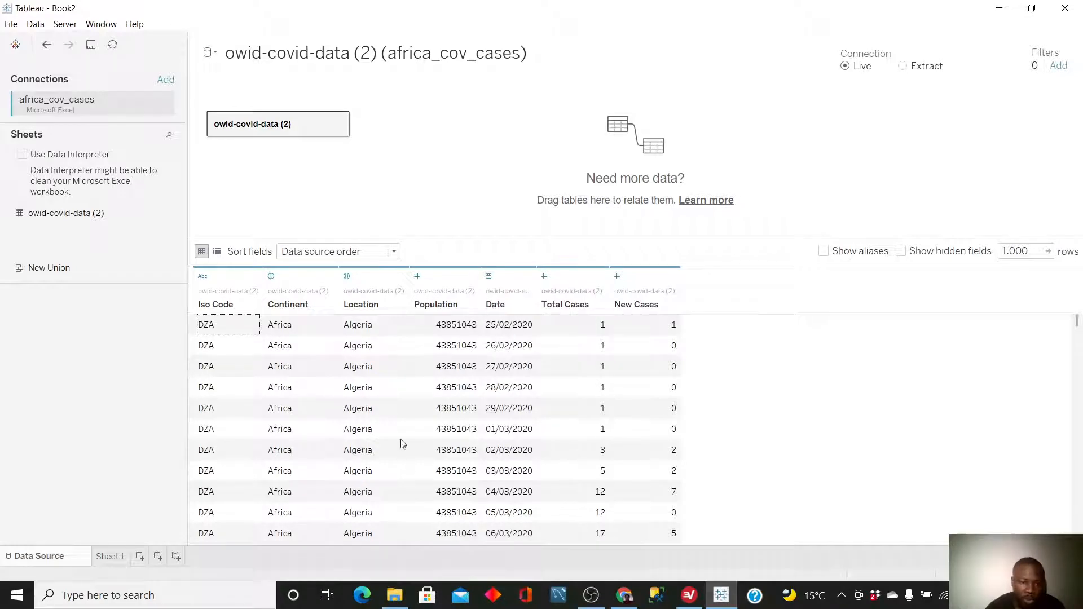
- On Sheet 1, convert the New Cases, Population and Total Cases fields together from dimensions to measures
click(110, 557)
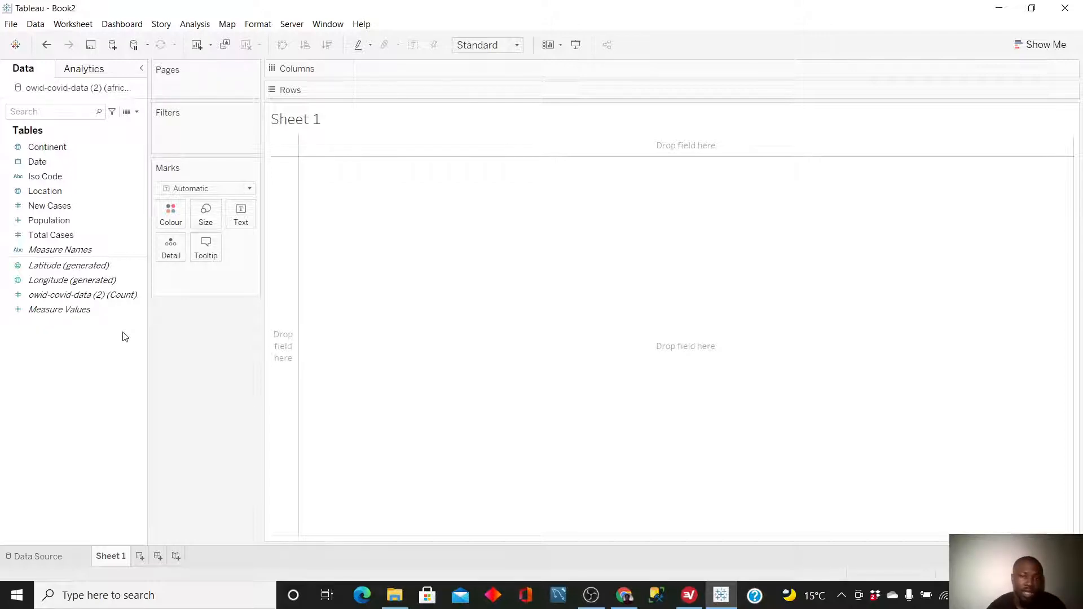
click(61, 236)
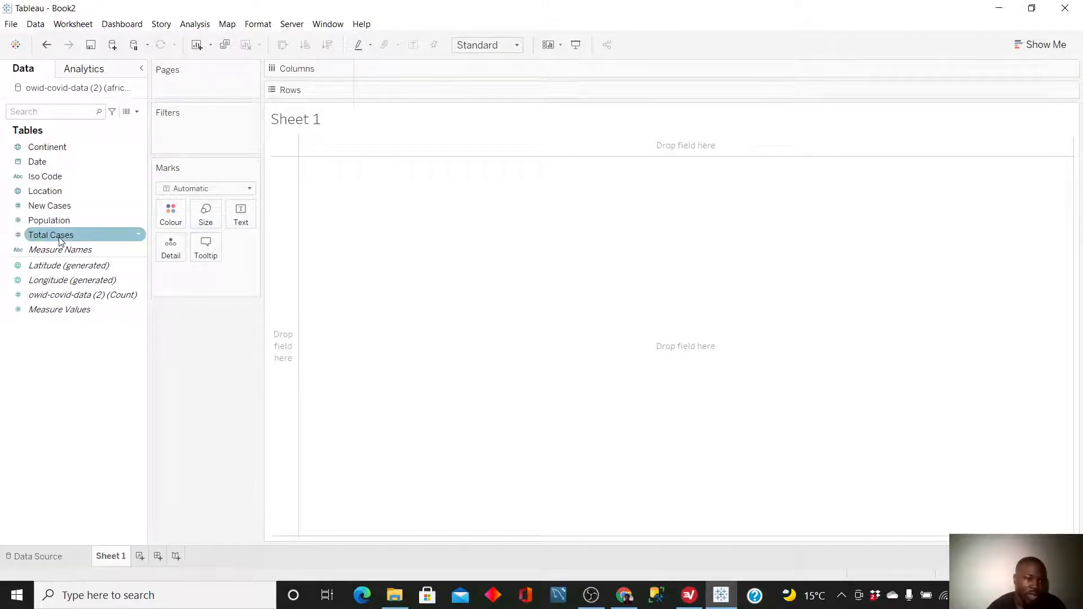
click(55, 225)
click(57, 237)
click(55, 223)
click(49, 209)
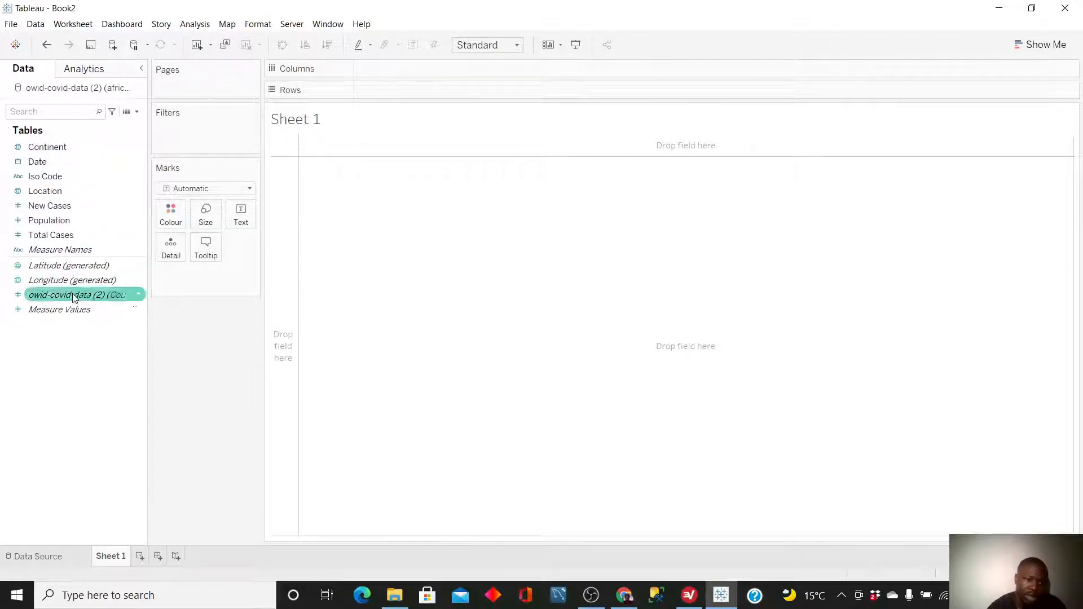
click(50, 220)
ctrl+click(52, 236)
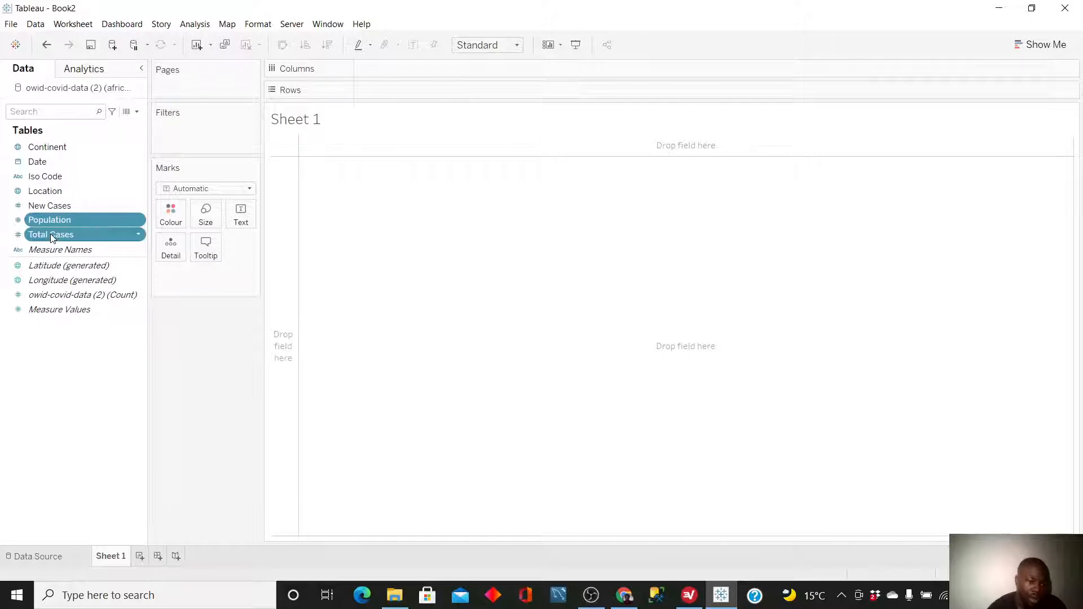
ctrl+click(48, 206)
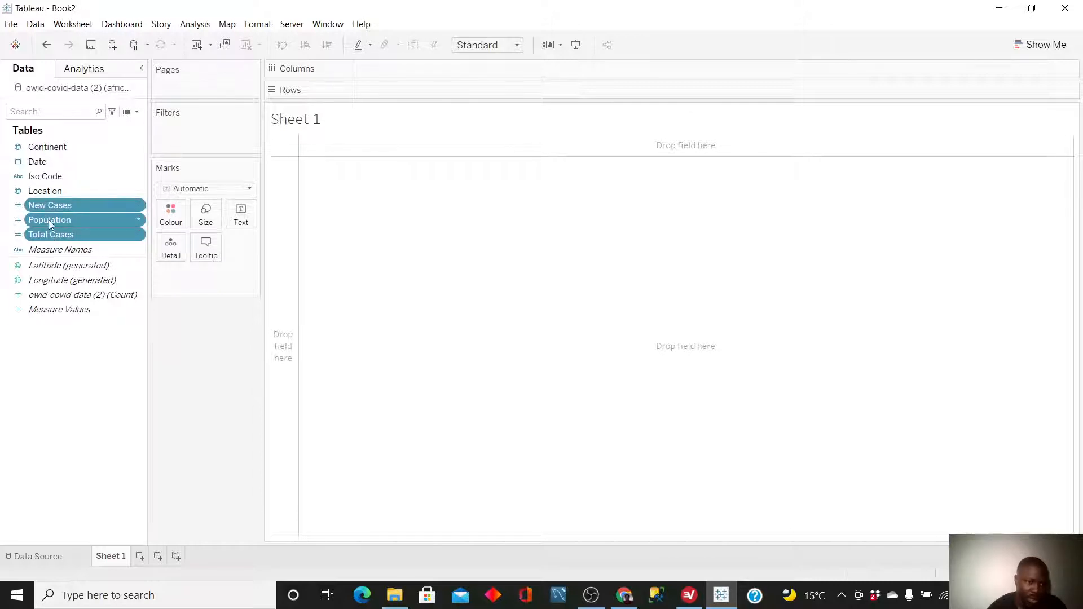
drag(50, 224, 56, 283)
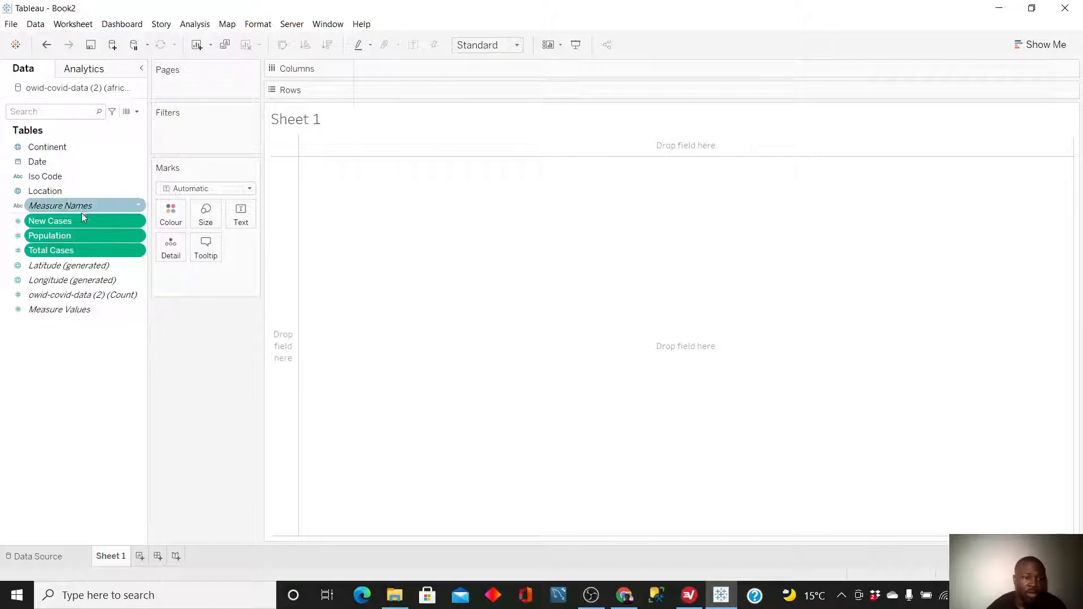
- Add the three selected measures to Columns, and remove Population and New Cases so only Total Cases remains
mouse_move(78, 222)
mouse_down()
mouse_move(360, 46)
mouse_move(396, 76)
mouse_up()
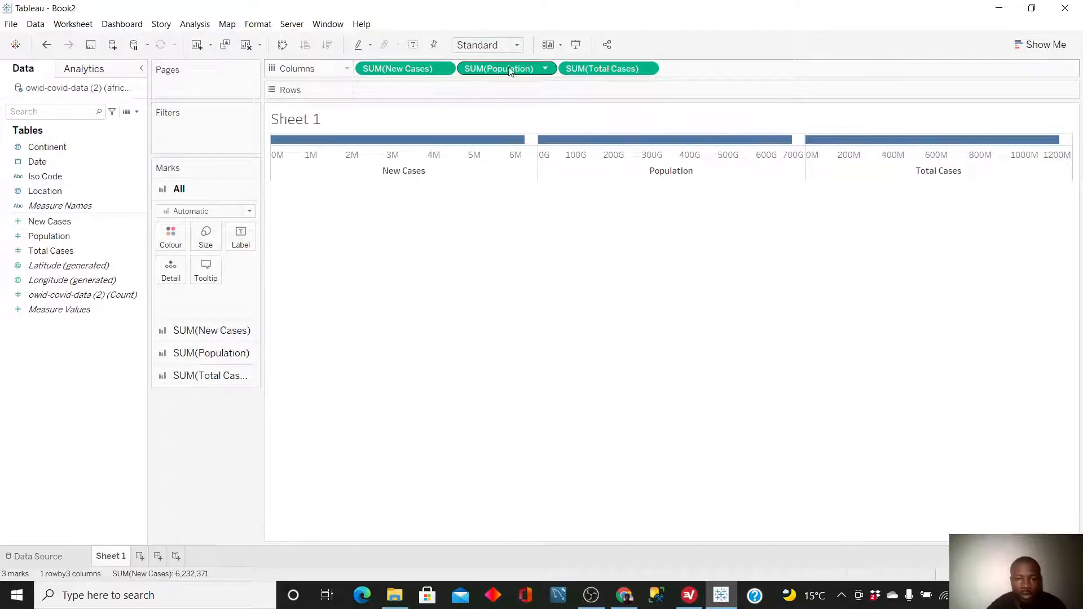
mouse_move(505, 70)
mouse_down()
mouse_move(522, 121)
mouse_move(536, 99)
mouse_move(520, 99)
mouse_move(509, 69)
mouse_up()
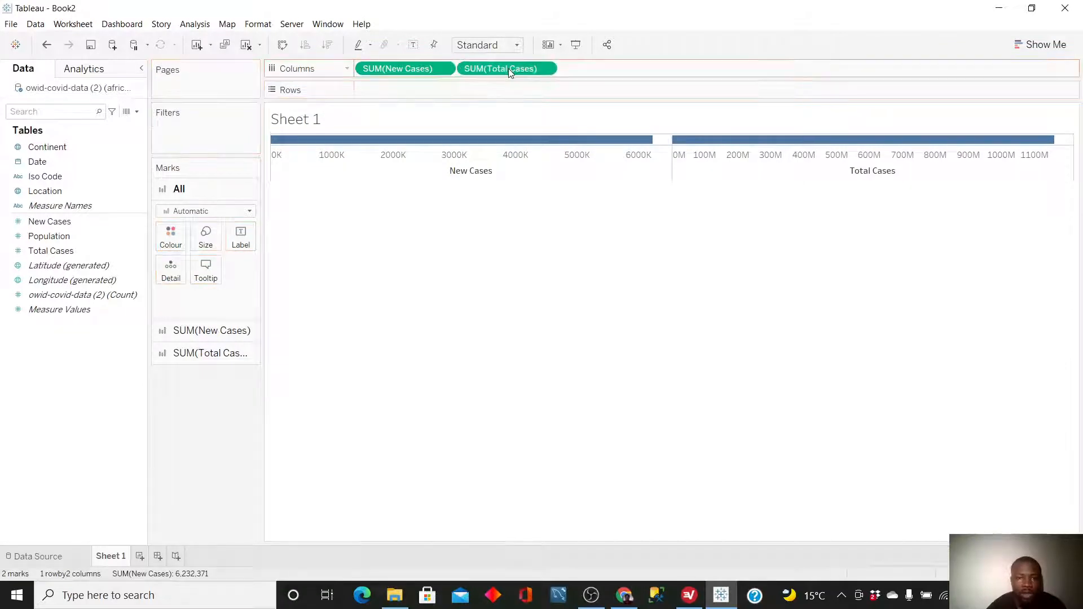
drag(420, 69, 428, 113)
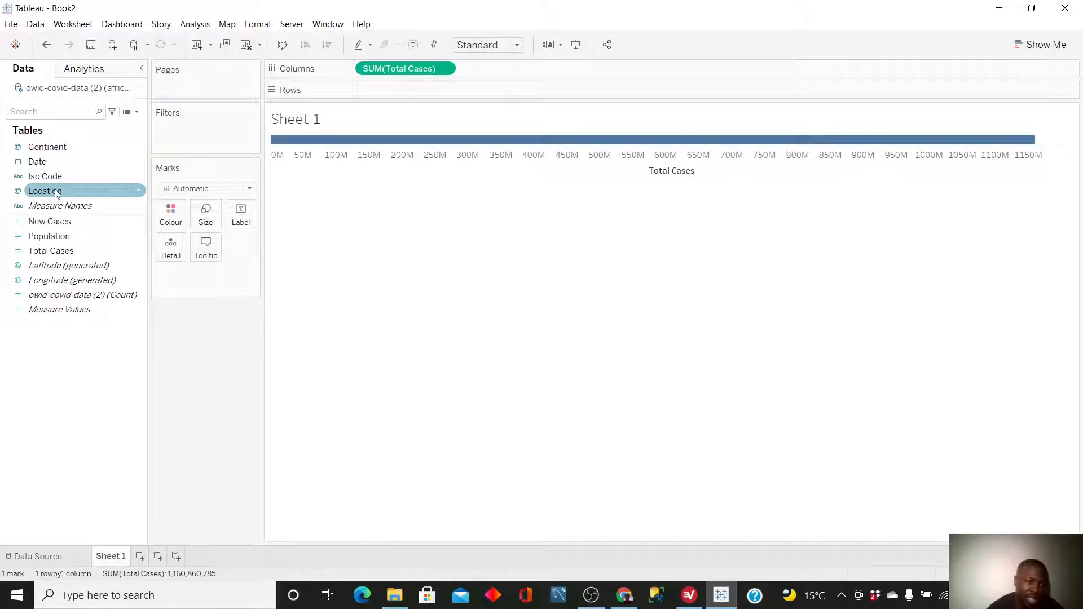
- Rename the Location field as country
click(139, 190)
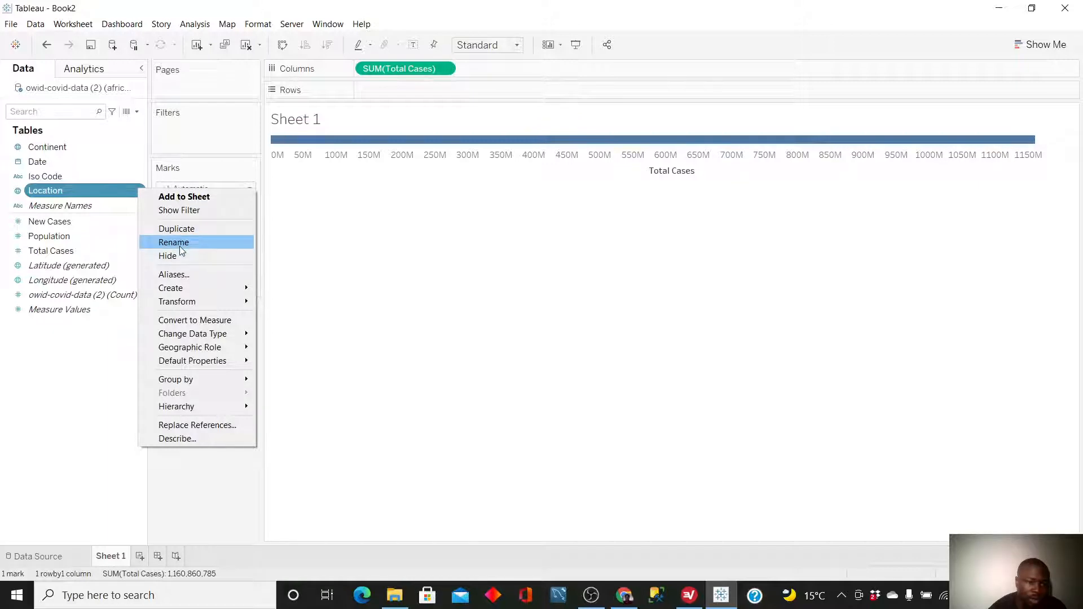
click(179, 246)
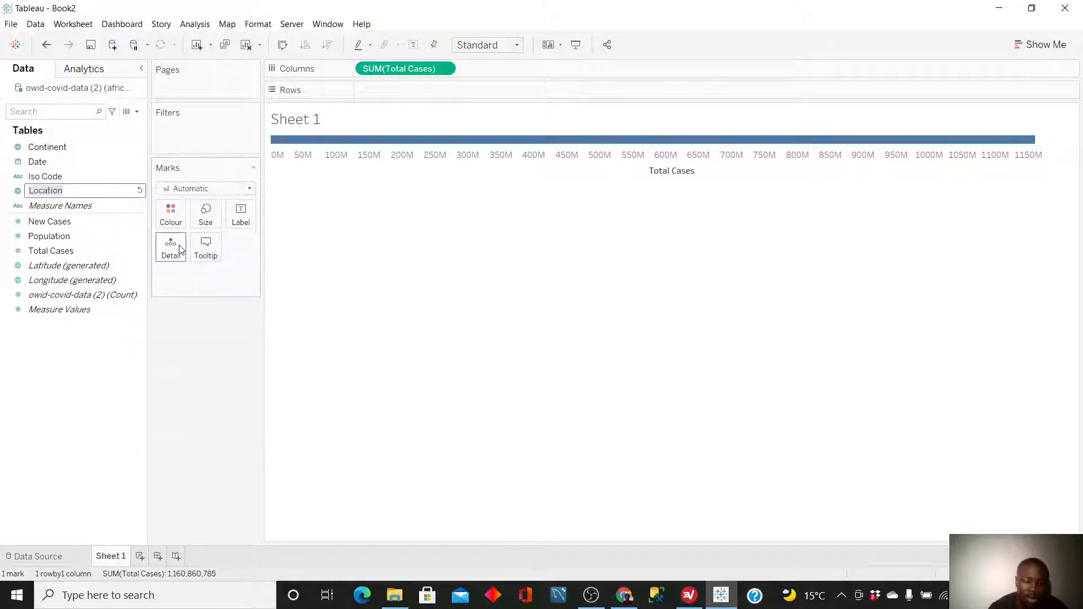
text(cc)
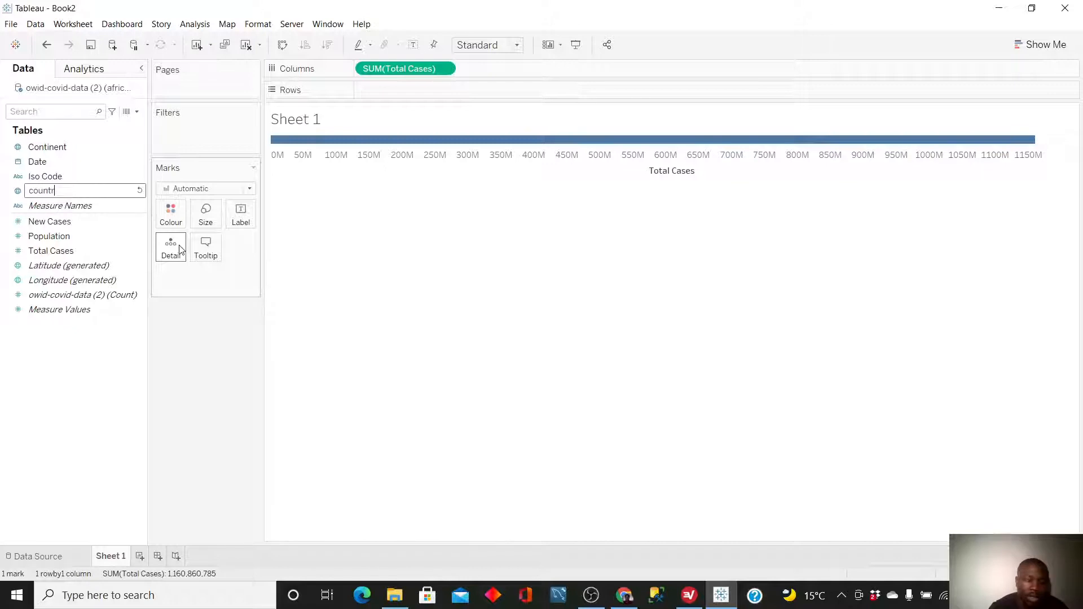
key(Return)
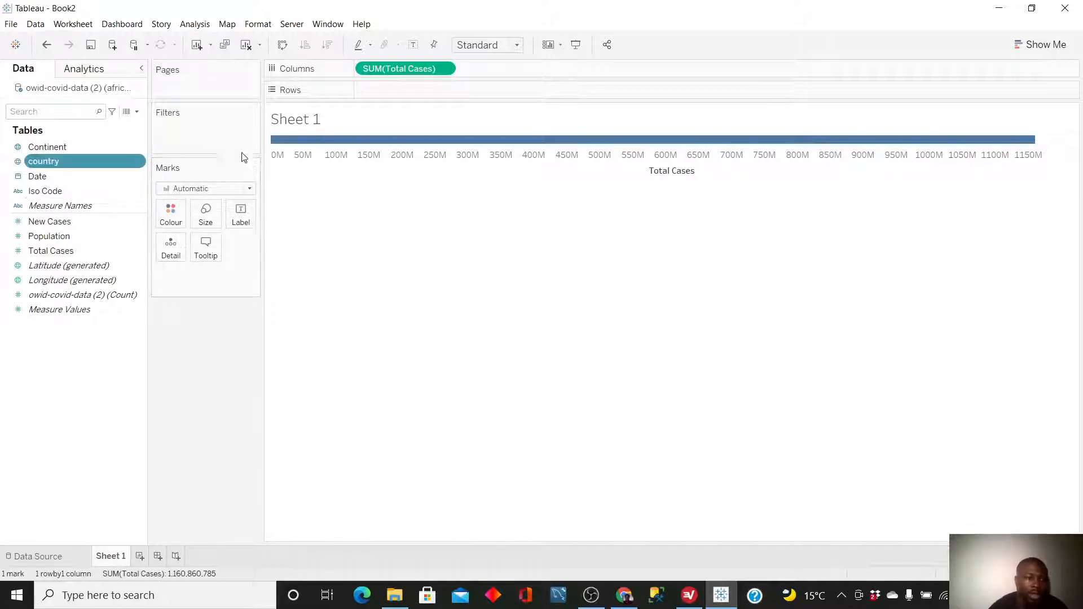
- Colour the Total Cases bar by country
drag(84, 167, 172, 213)
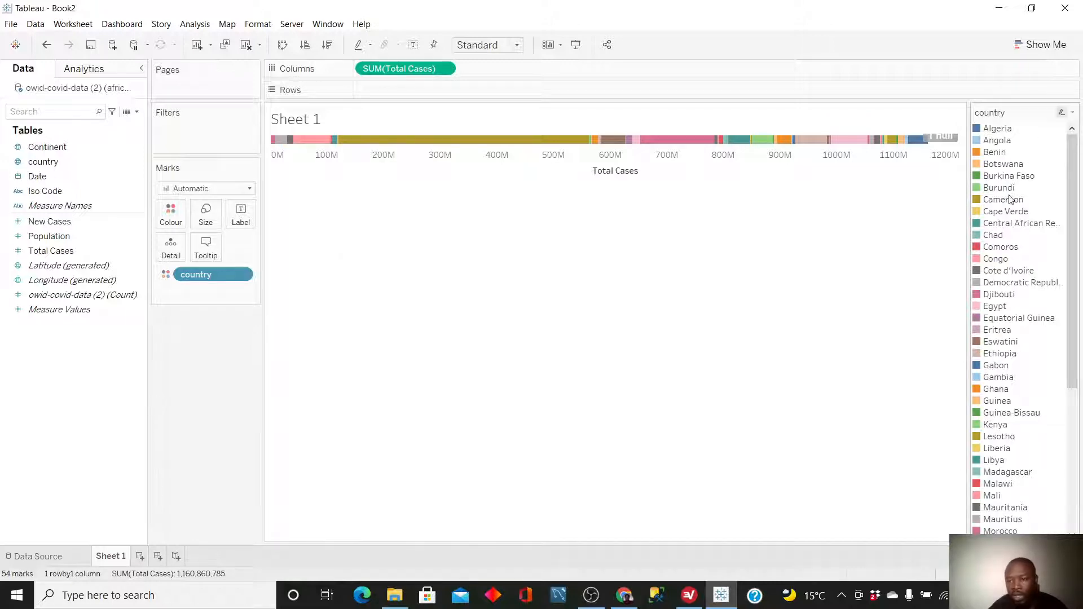
click(1073, 113)
click(1073, 112)
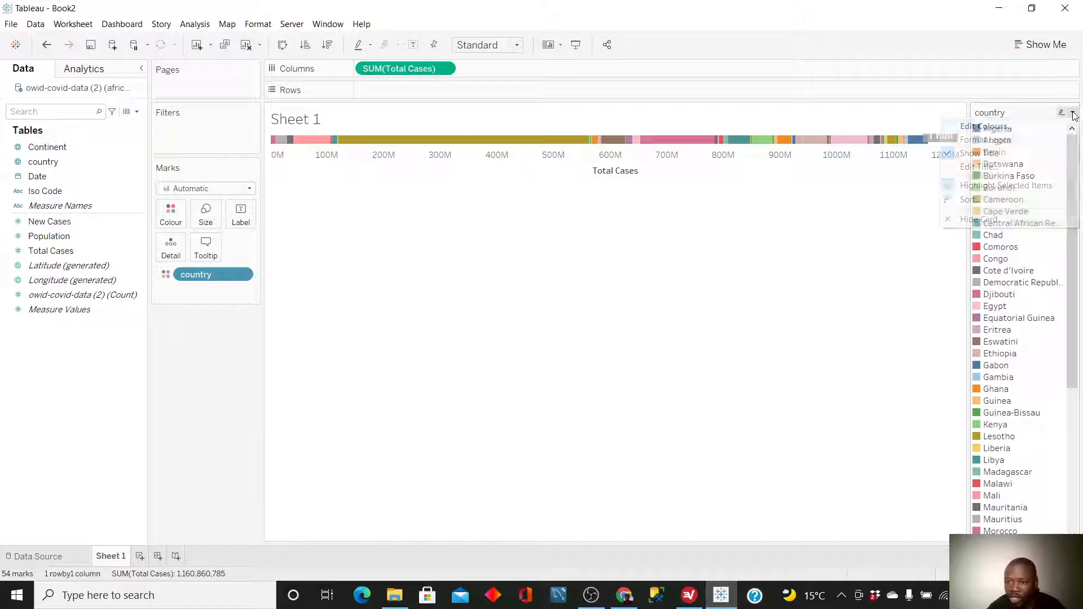
click(885, 354)
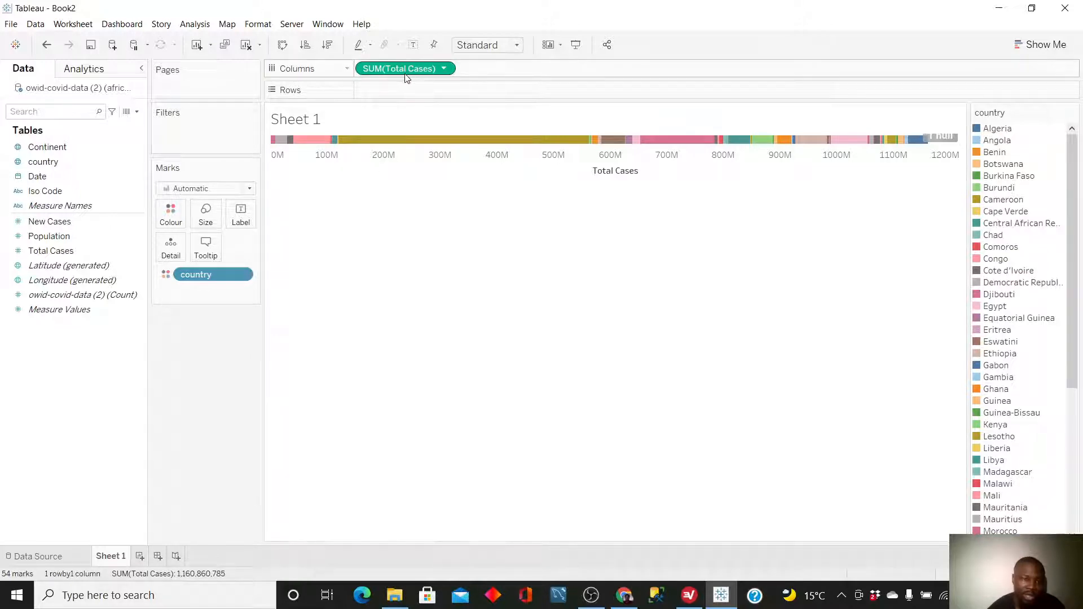
- Filter the sheet by country to the top 15 by the sum of Total Cases
click(53, 163)
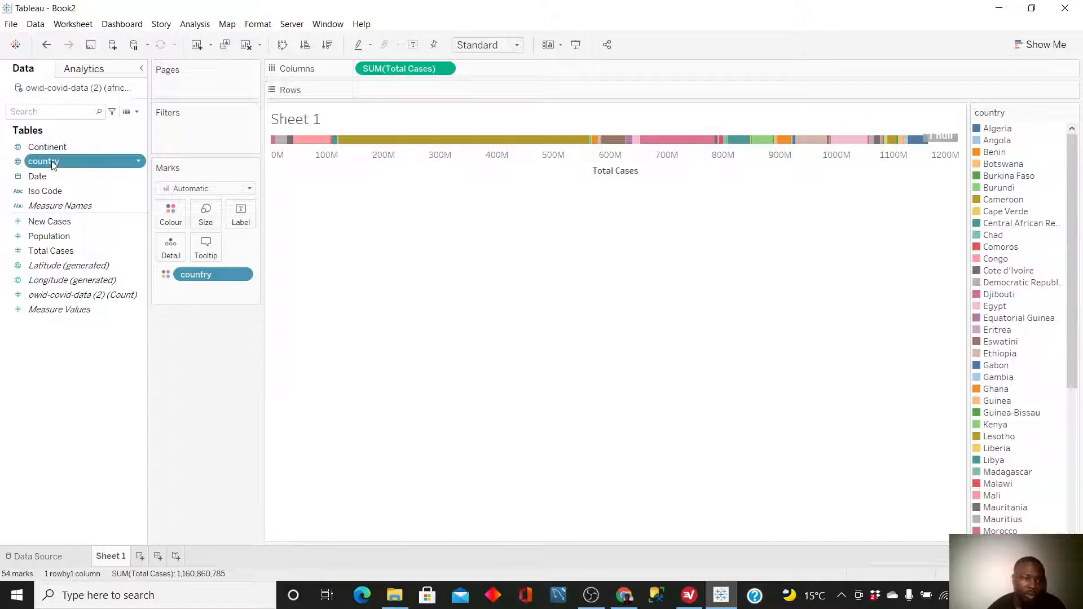
drag(52, 163, 178, 133)
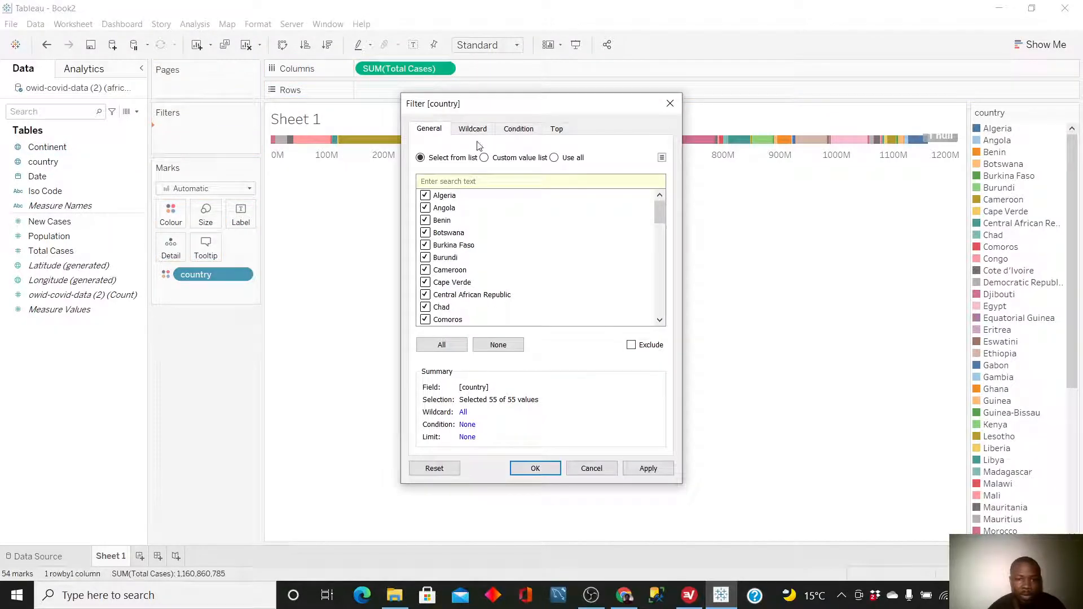
click(557, 130)
click(420, 163)
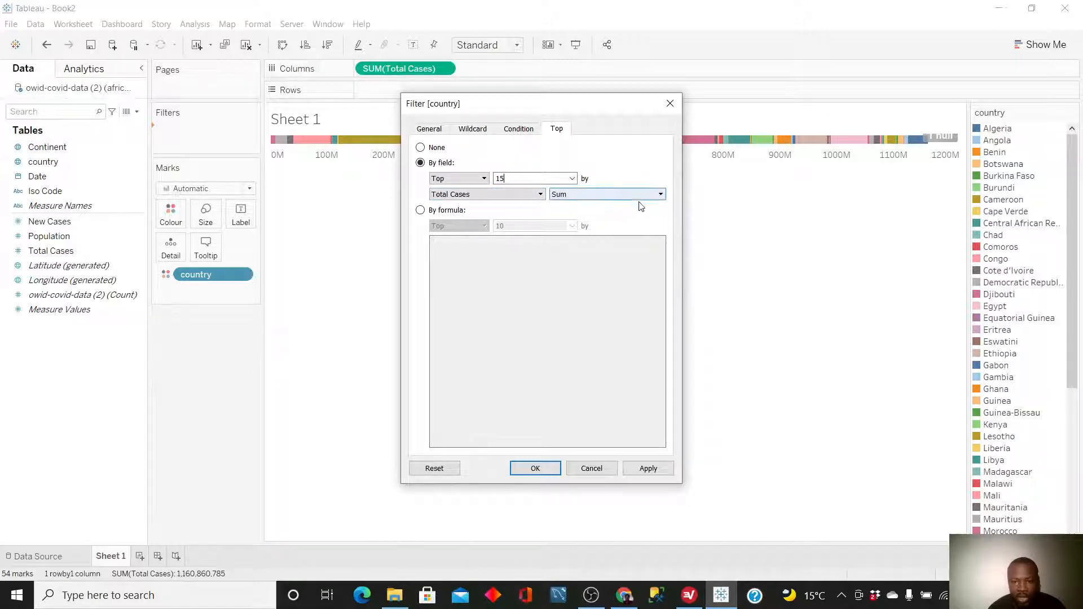
click(662, 194)
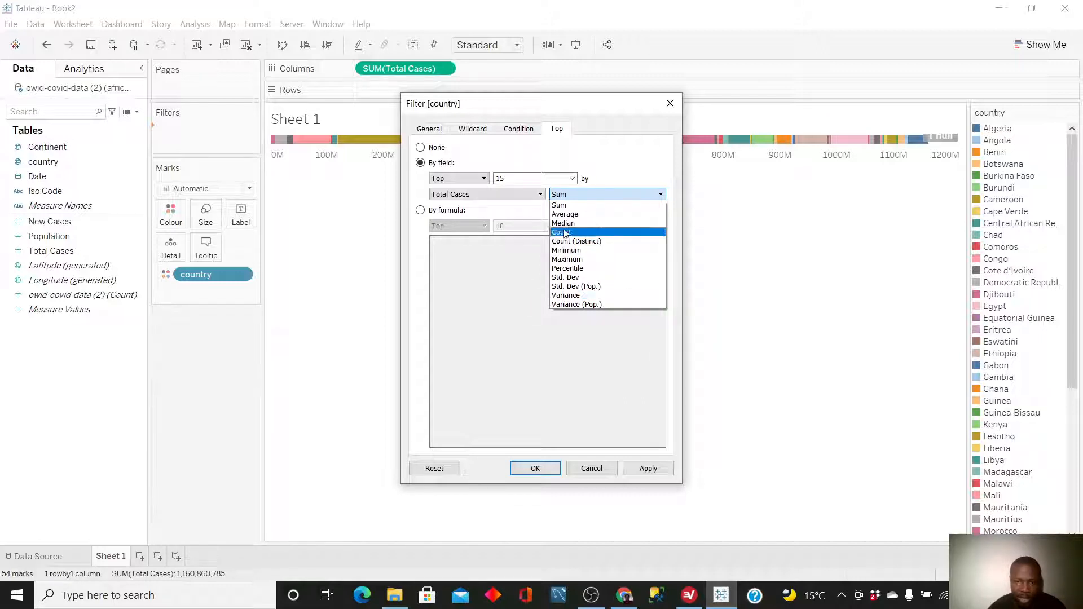
click(568, 207)
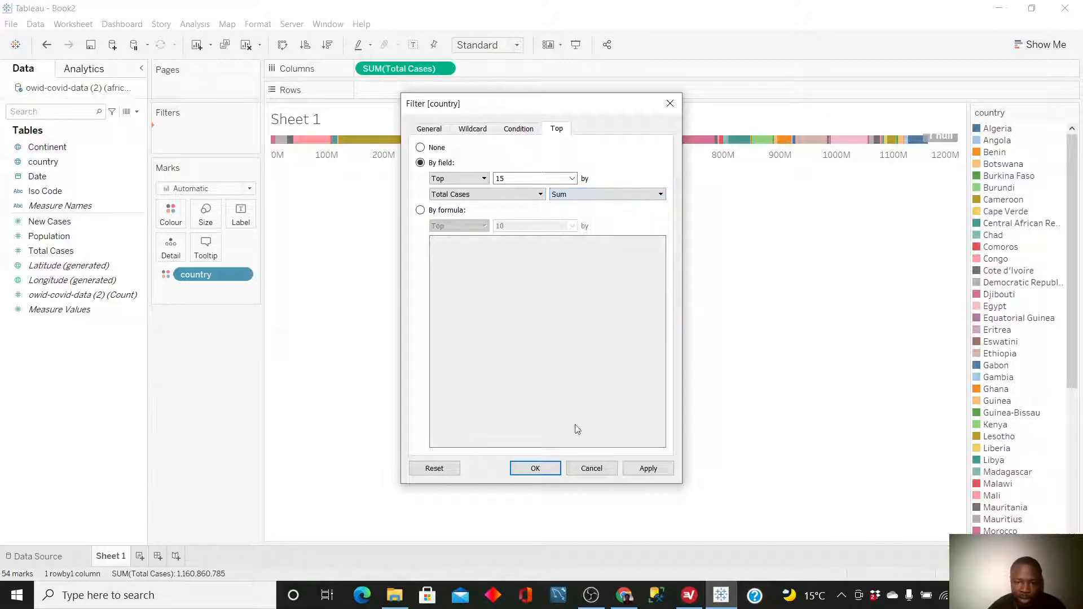
click(649, 468)
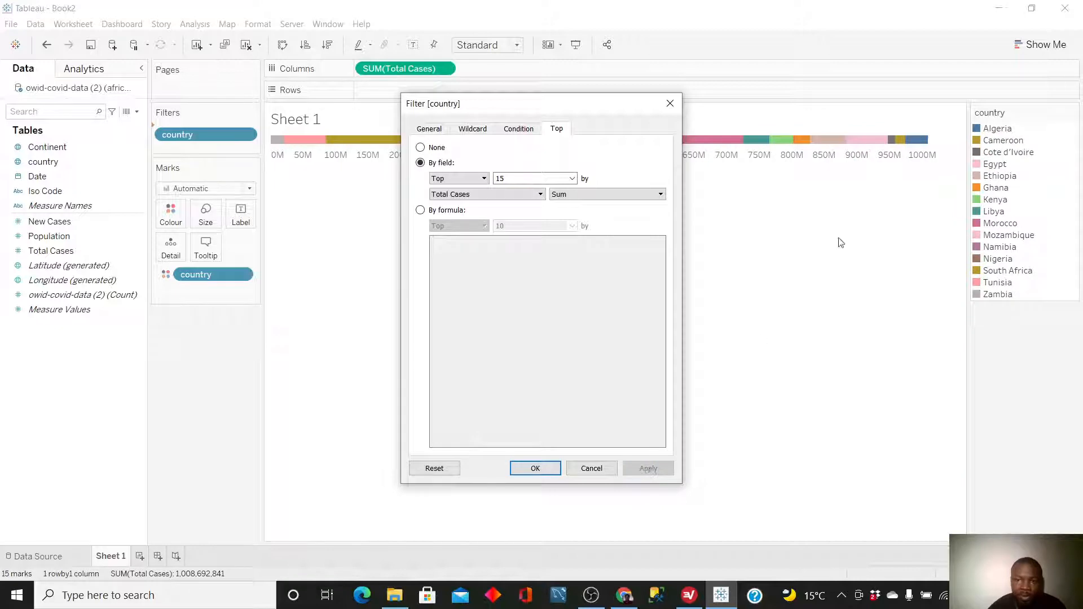
click(539, 470)
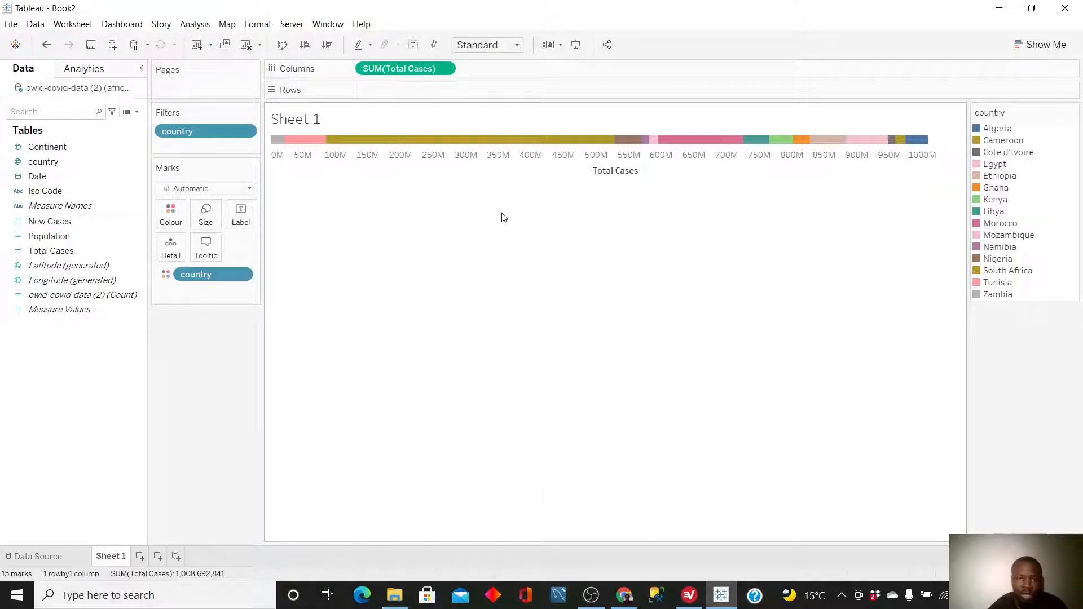
click(136, 111)
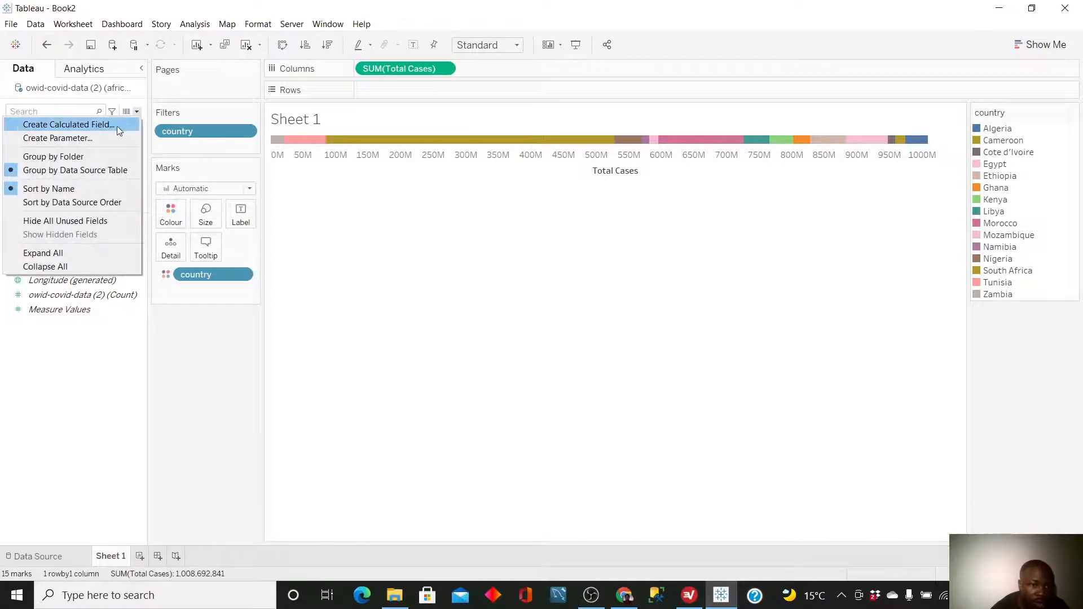
click(117, 125)
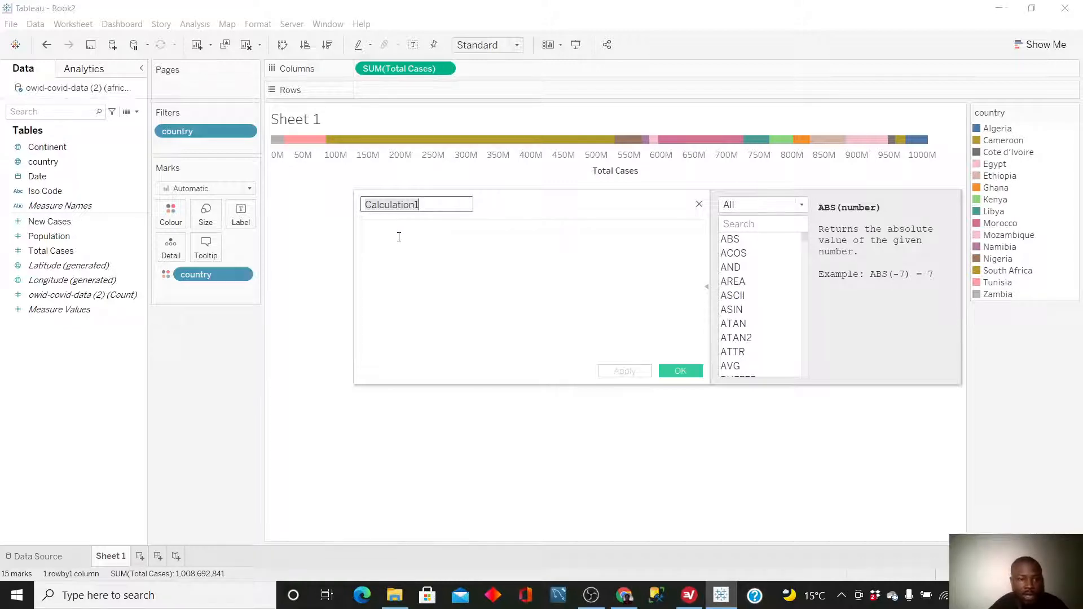
click(699, 204)
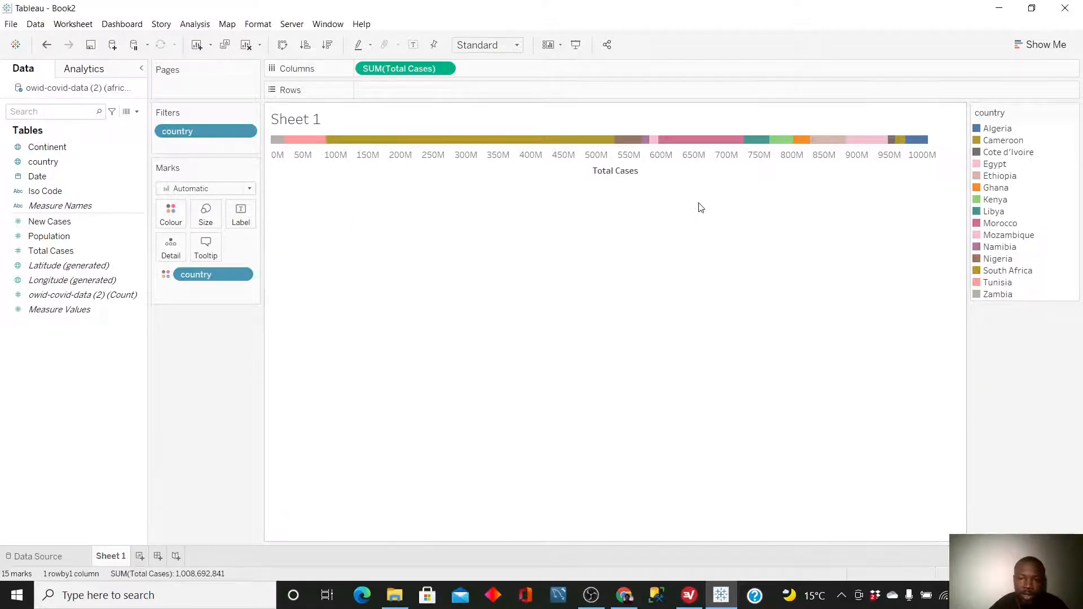
- Create a new calculated field named leader
click(137, 112)
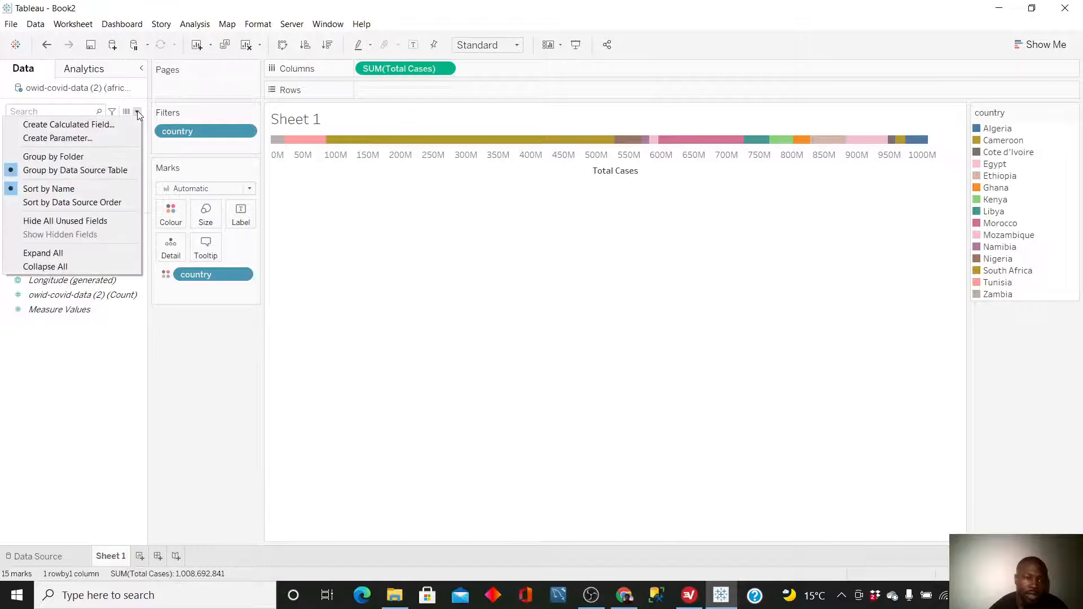
click(121, 125)
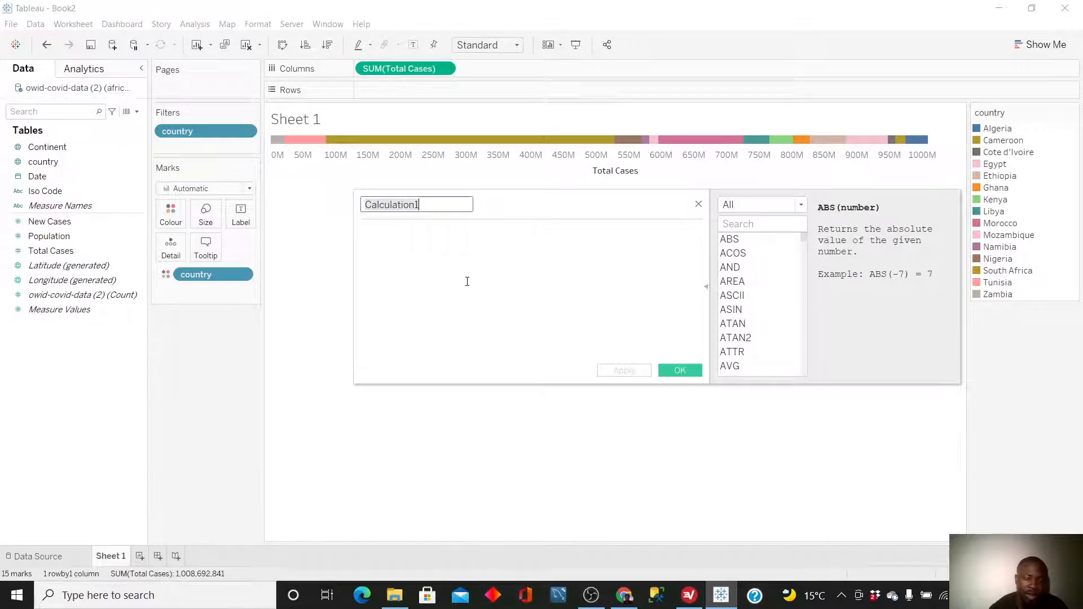
key(BackSpace)
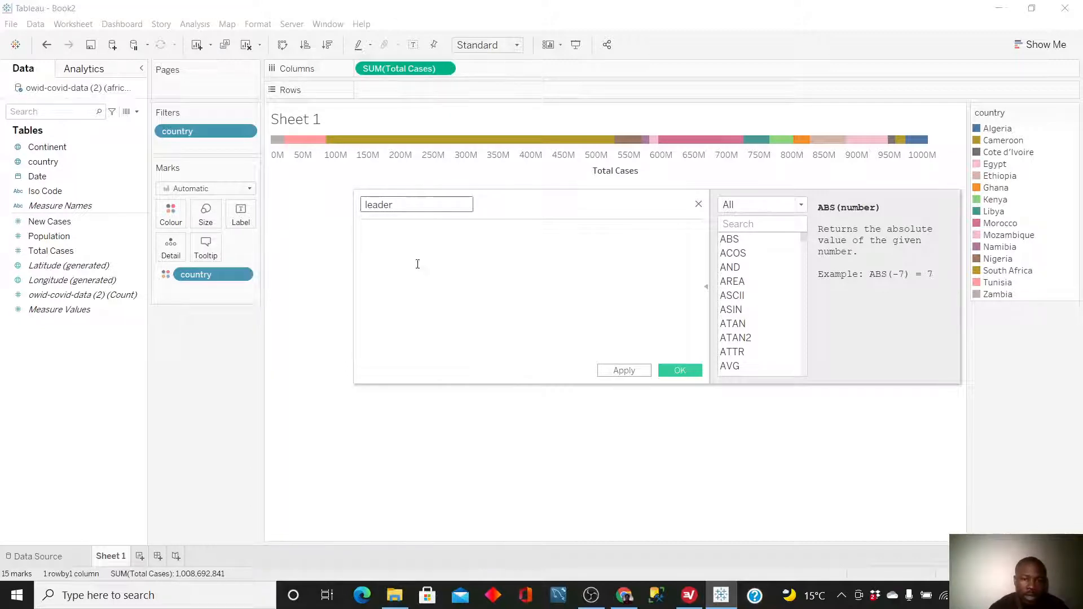
click(375, 244)
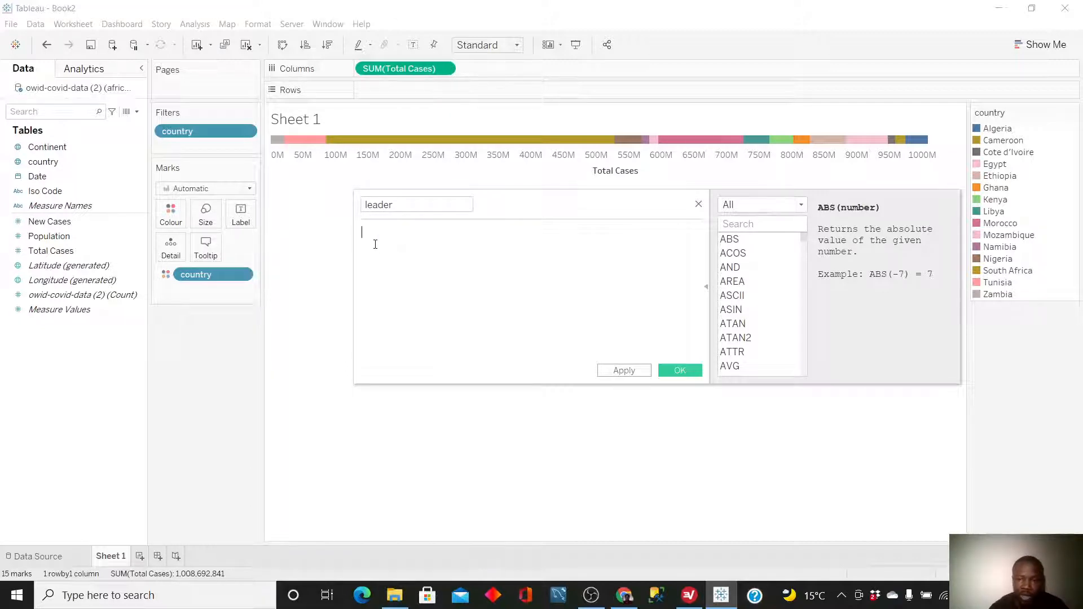
- Define the leader formula as RANK_UNIQUE(SUM([Total Cases])) and save the calculated field
text(rank)
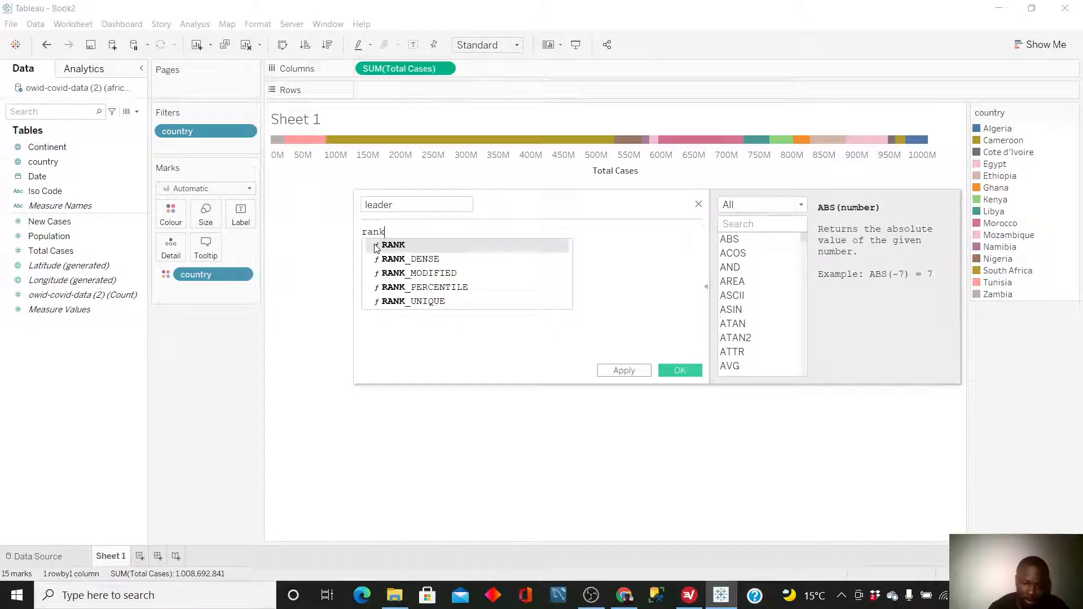
key(Down)
key(Down)
key(Down)
key(Down)
key(Return)
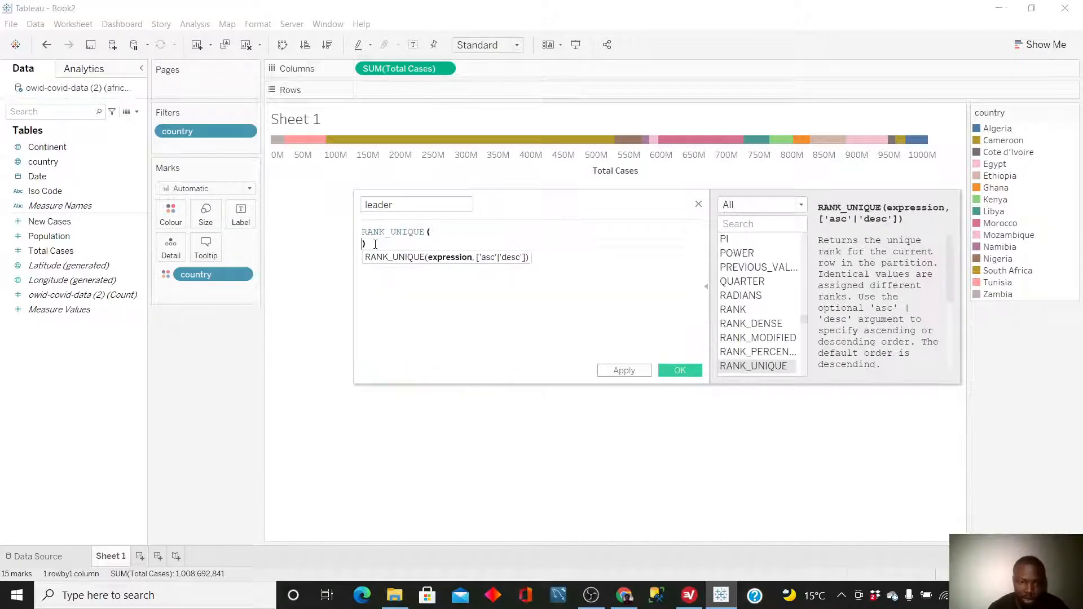
key(Delete)
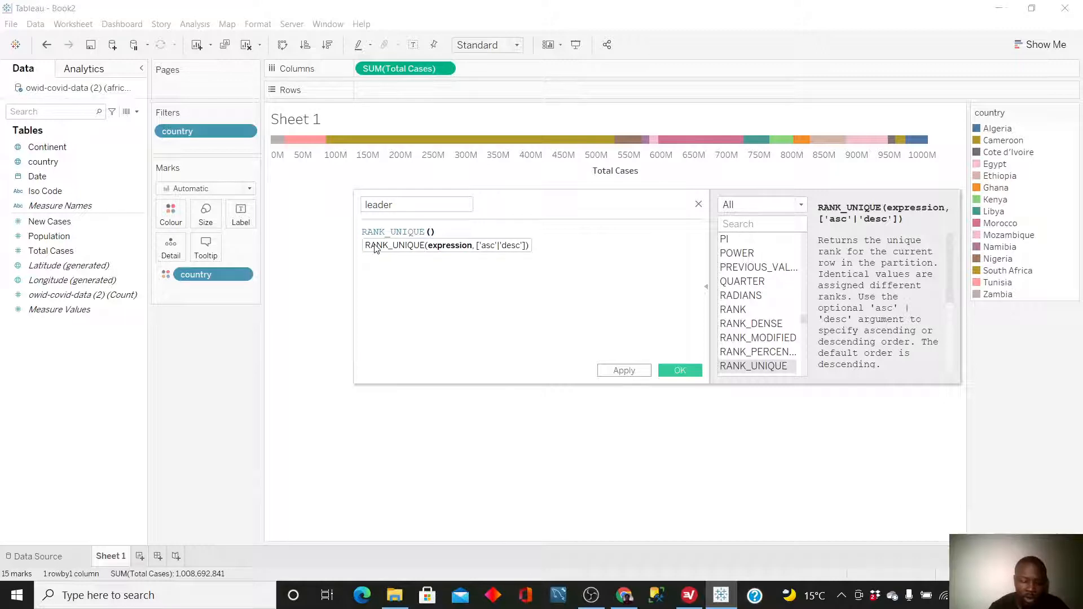
text(sum)
key(Return)
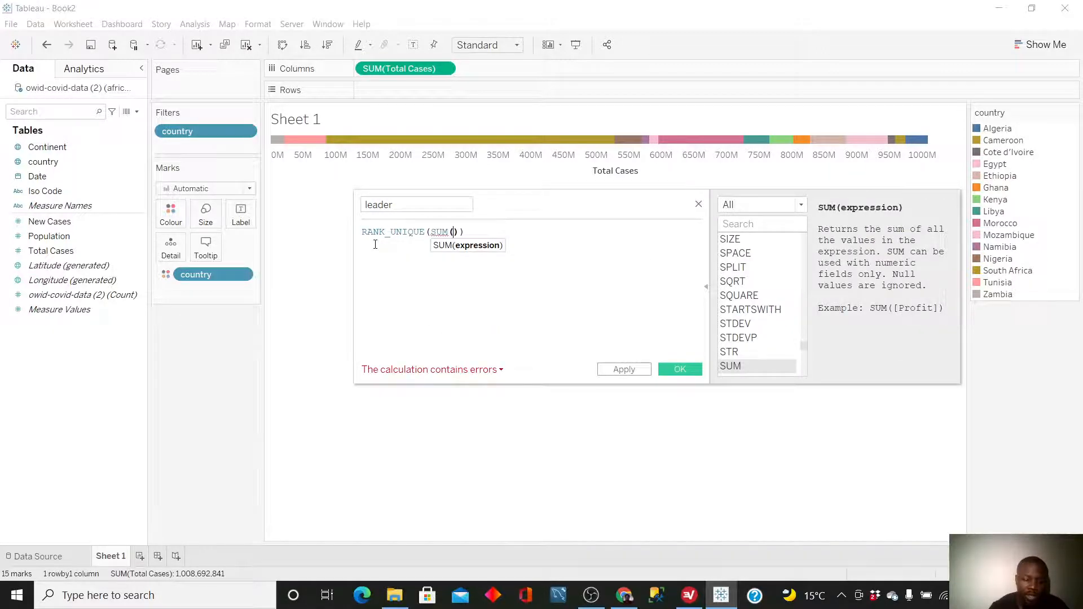
text(tota)
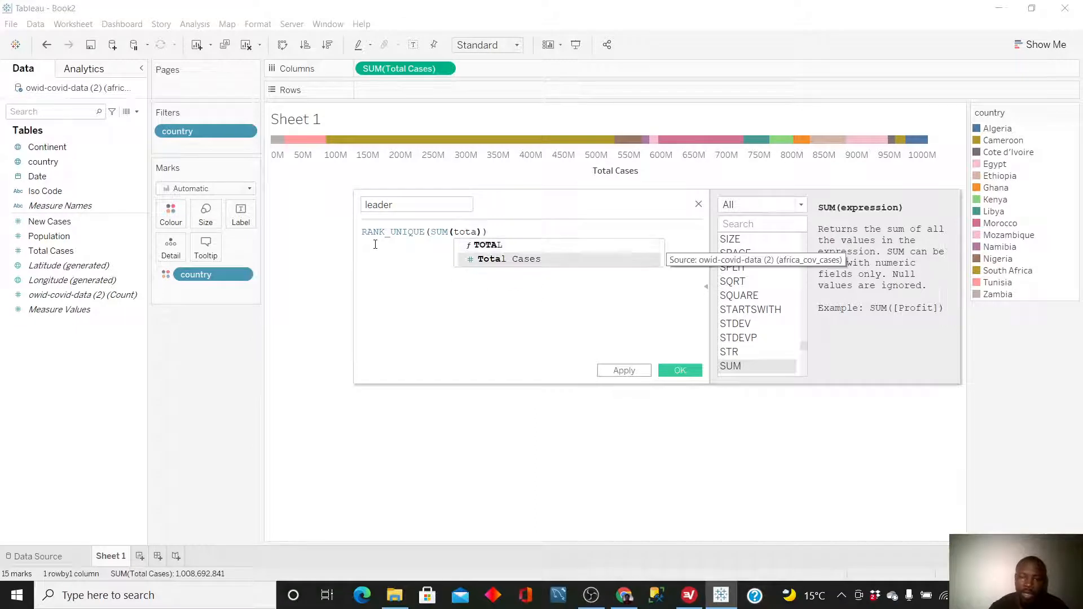
key(Return)
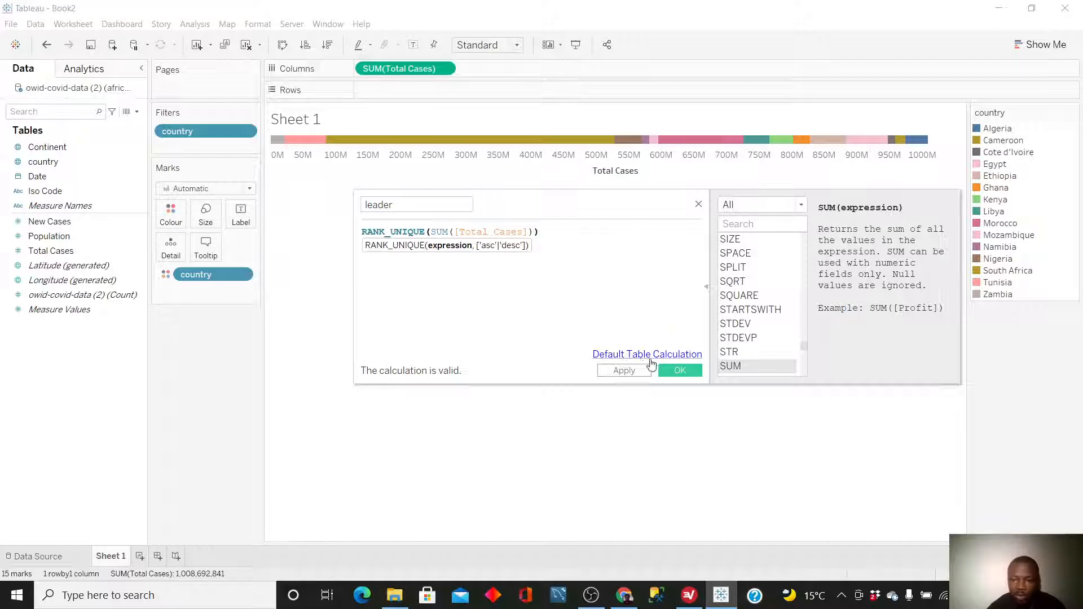
click(679, 372)
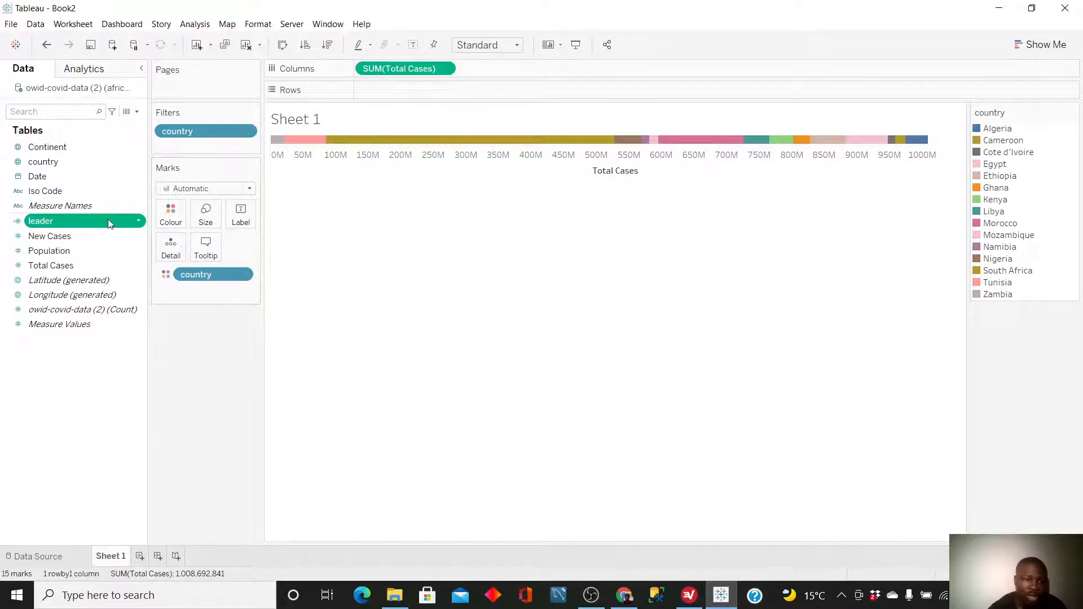
- Place the leader field on Rows and set its table calculation to compute using country
drag(110, 223, 425, 89)
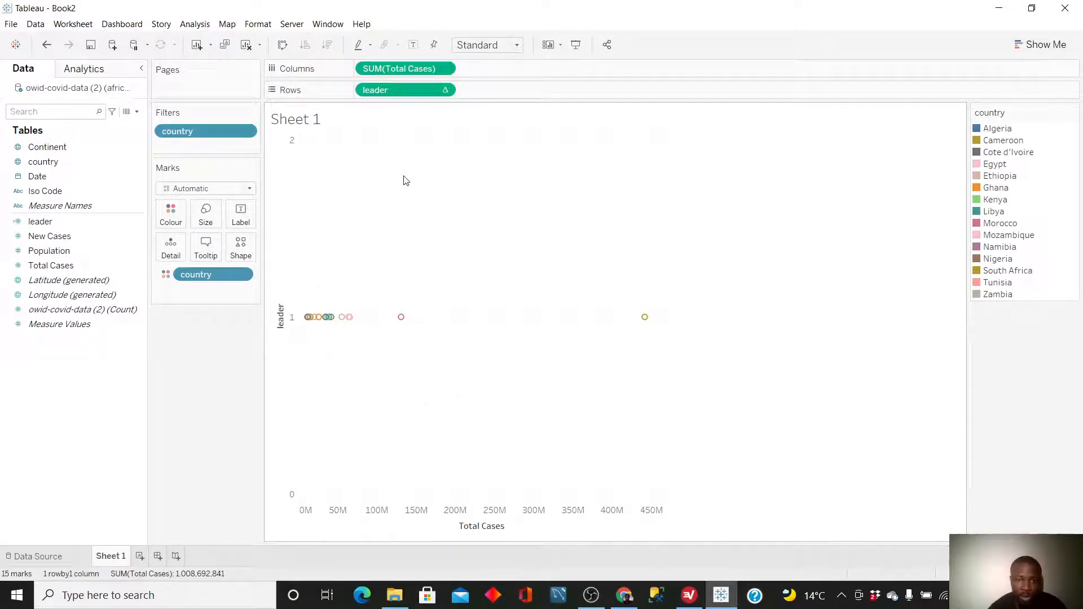
mouse_move(350, 318)
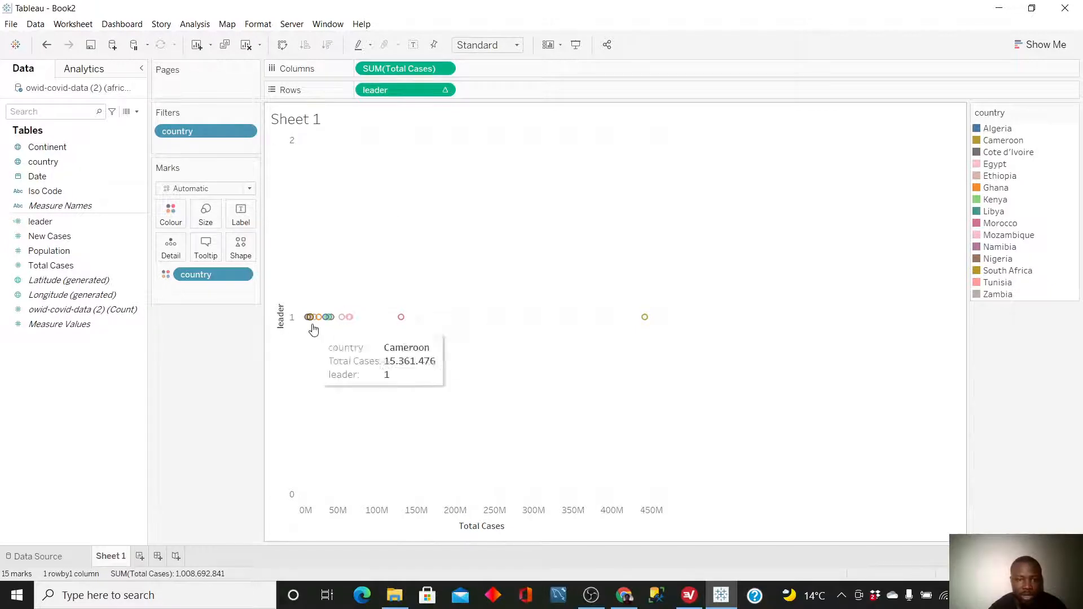
click(443, 90)
mouse_move(450, 238)
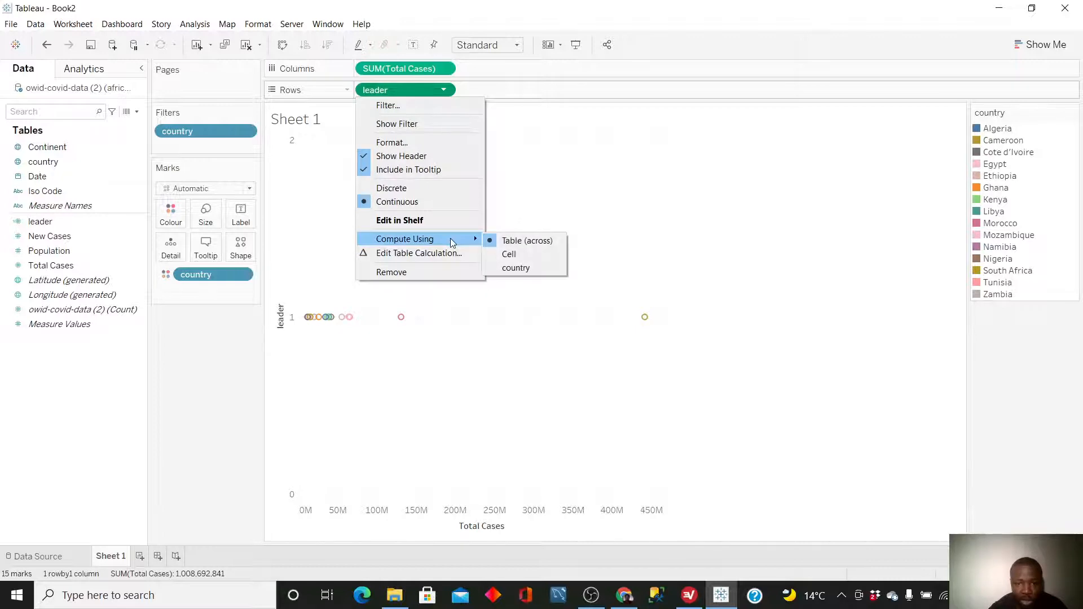
click(516, 269)
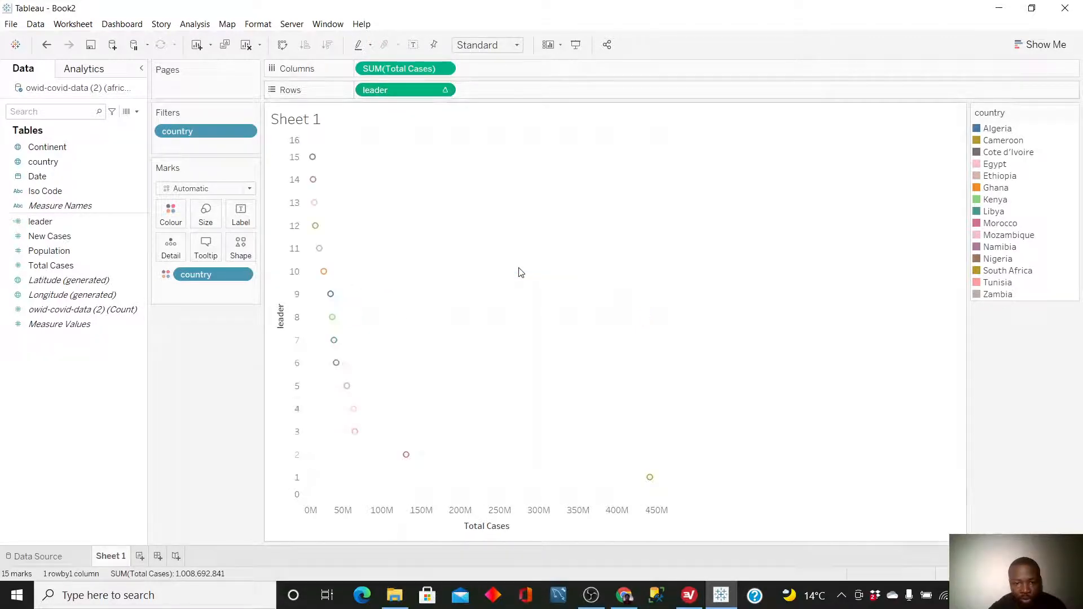
- Convert the leader field on Rows to discrete so each rank forms its own bar
click(444, 90)
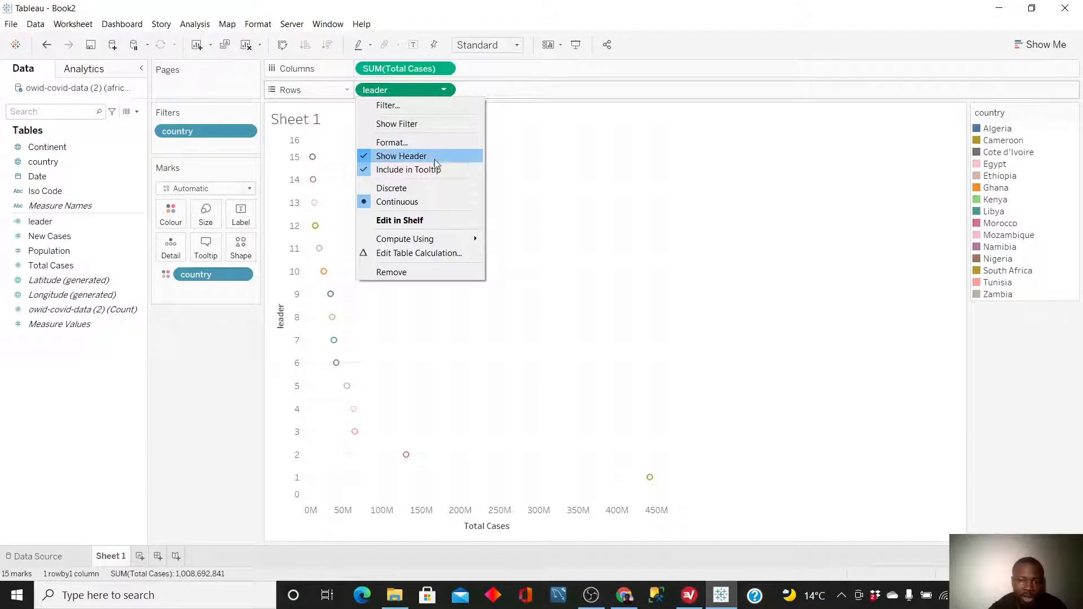
click(432, 189)
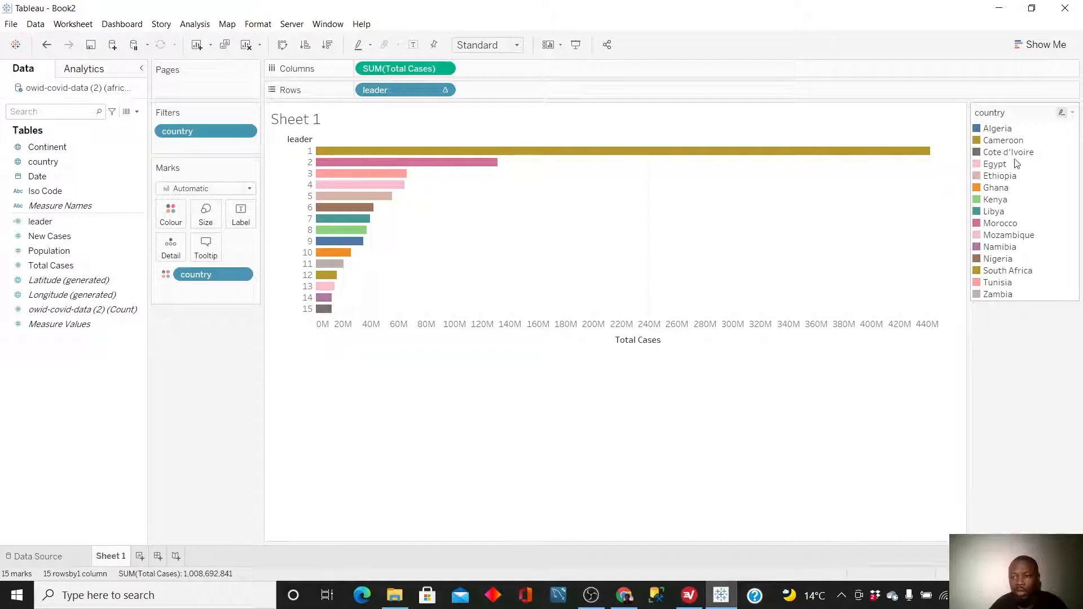
click(1073, 113)
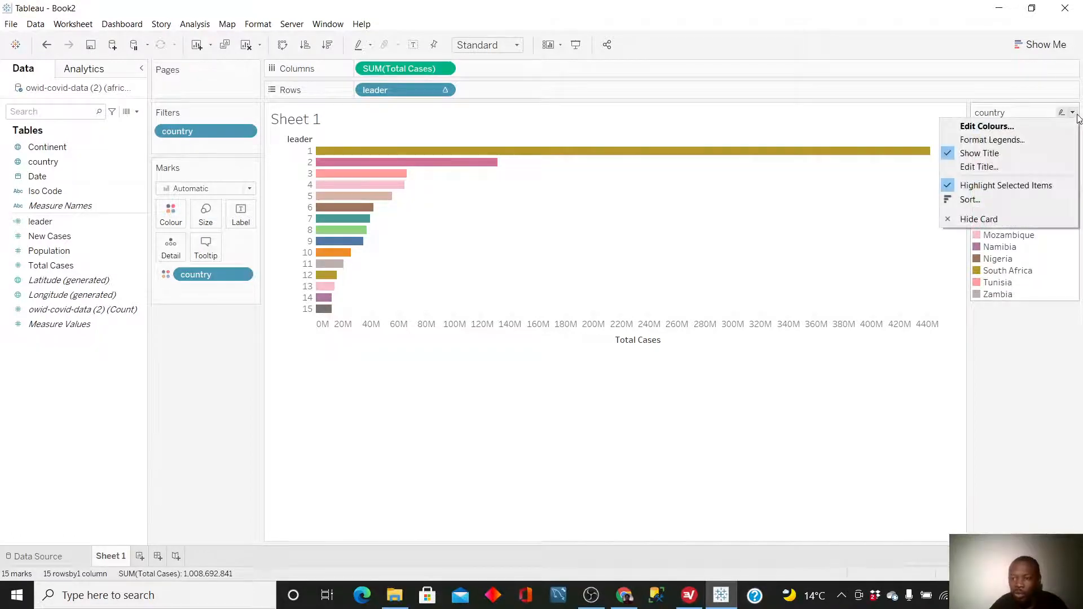
click(1073, 113)
click(1073, 112)
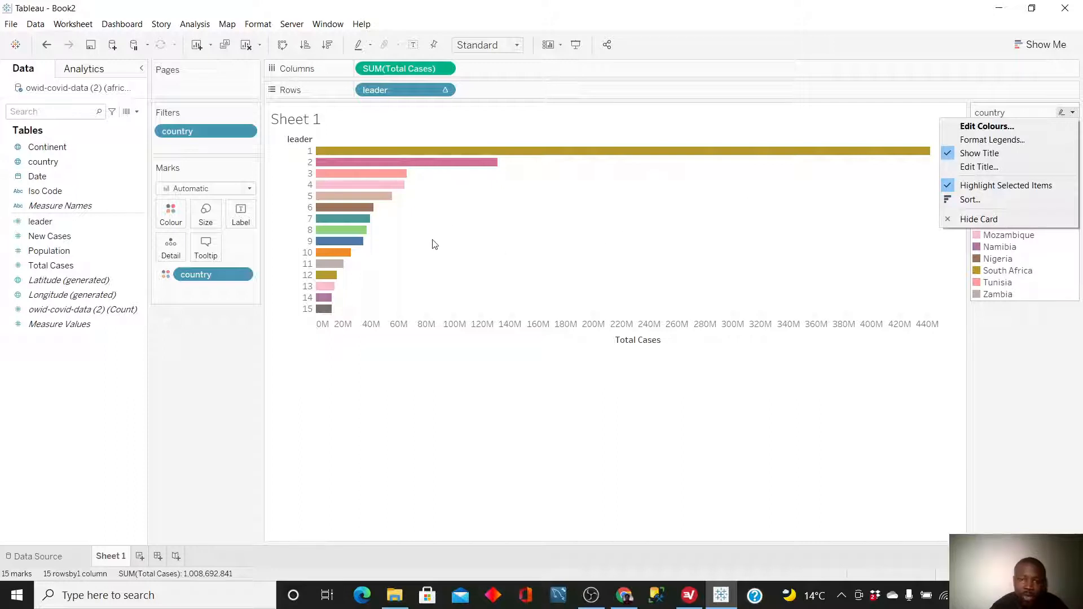
click(718, 130)
- Label the ranked bars with the country and the sum of Total Cases
mouse_move(706, 153)
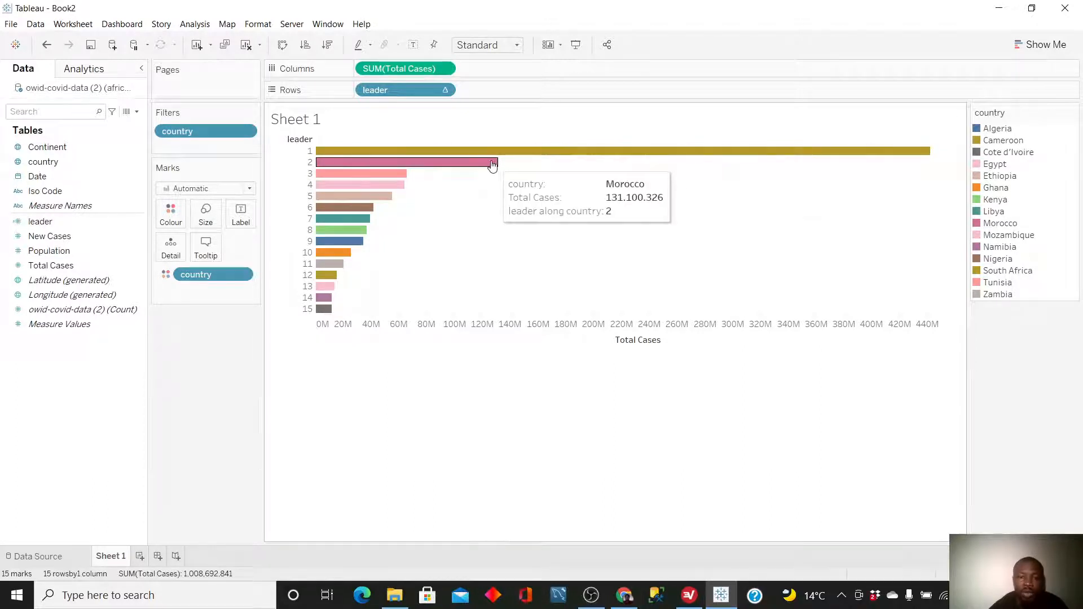
mouse_move(397, 179)
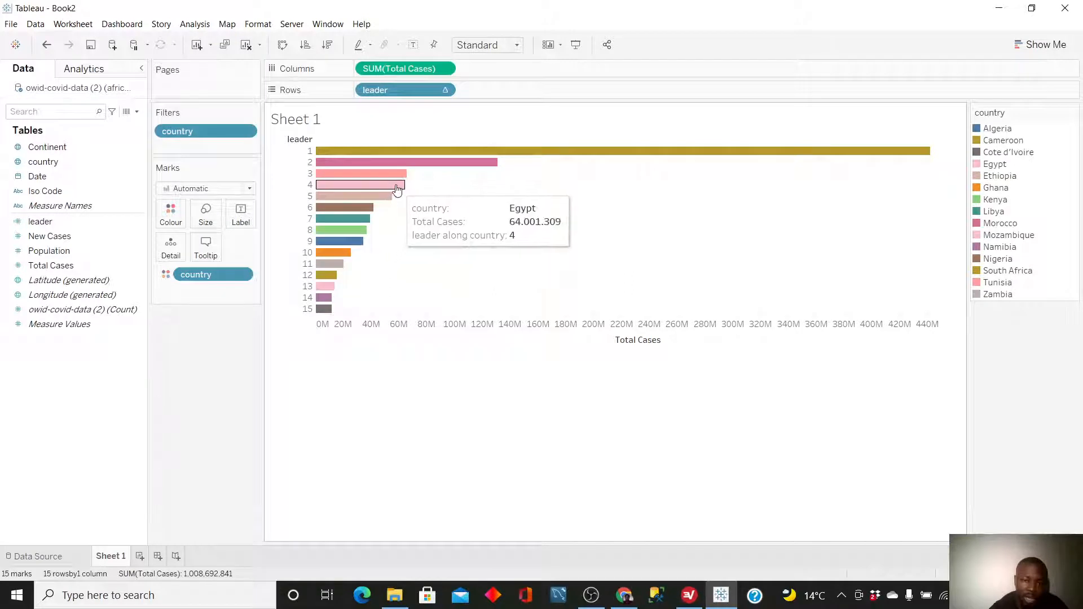
mouse_move(331, 294)
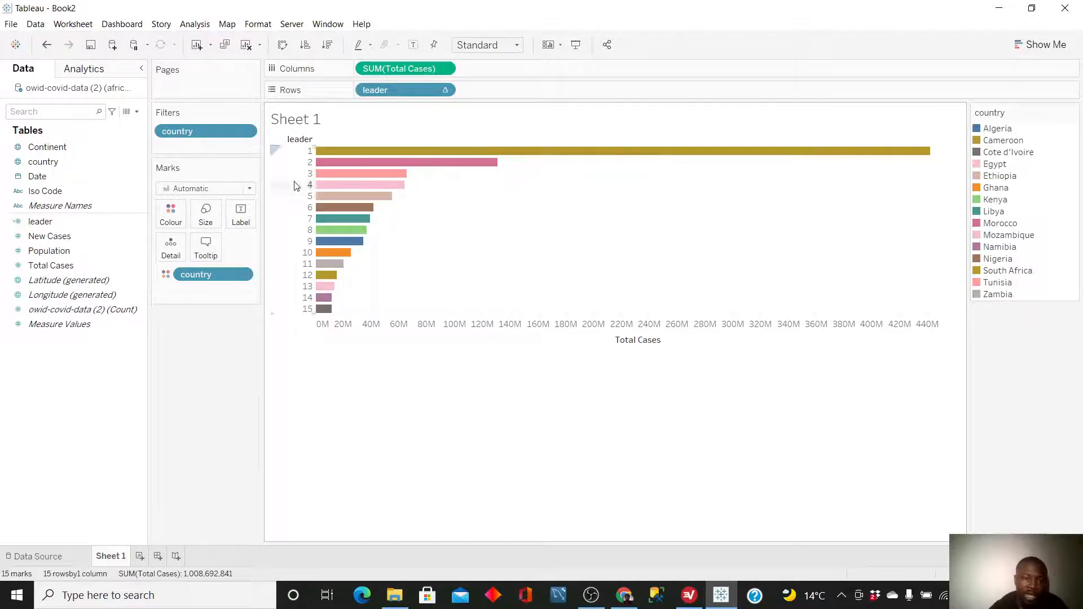
click(83, 161)
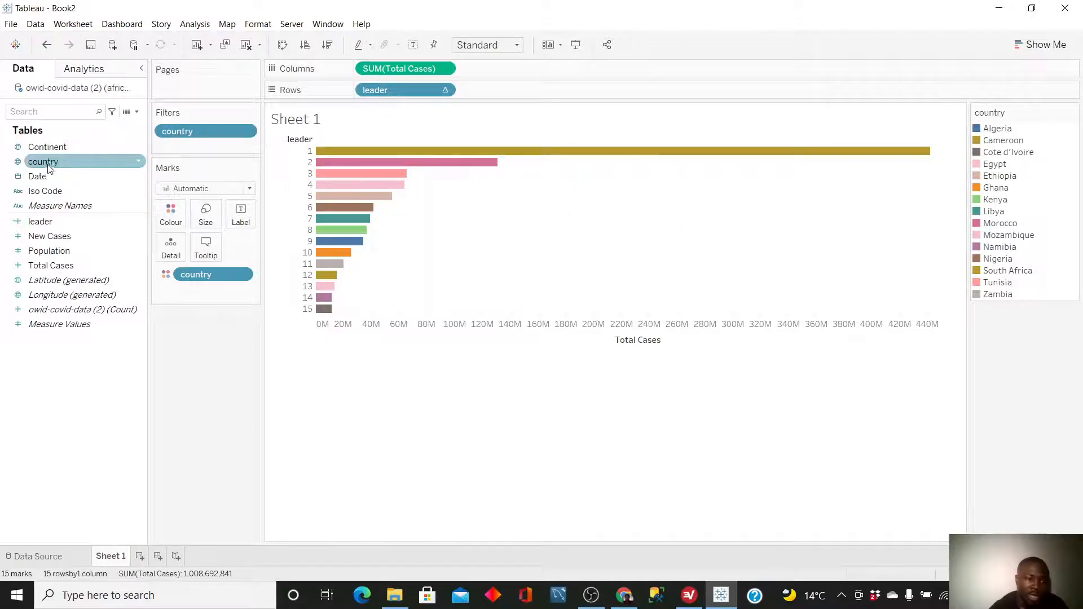
drag(46, 161, 241, 224)
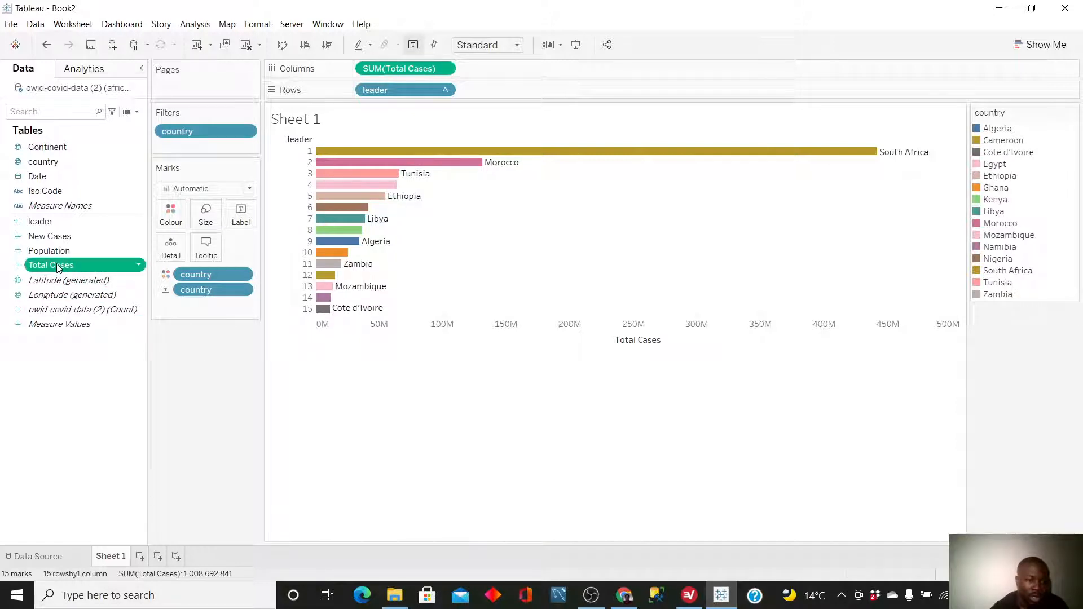
drag(57, 267, 241, 216)
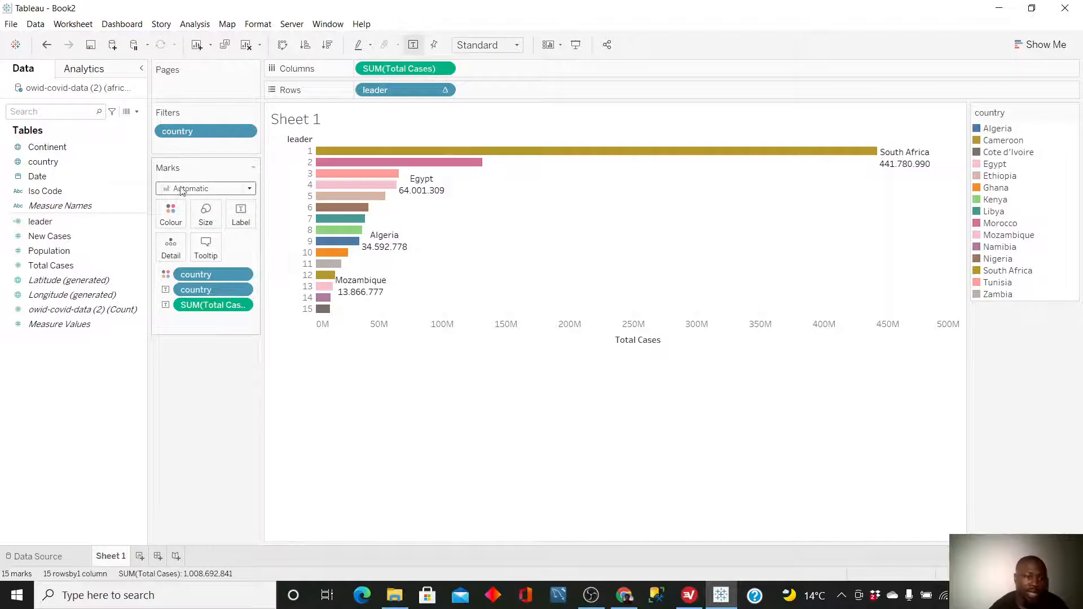
- Add Date to Pages and set it to the full-date Day level so the chart pages day by day
click(42, 178)
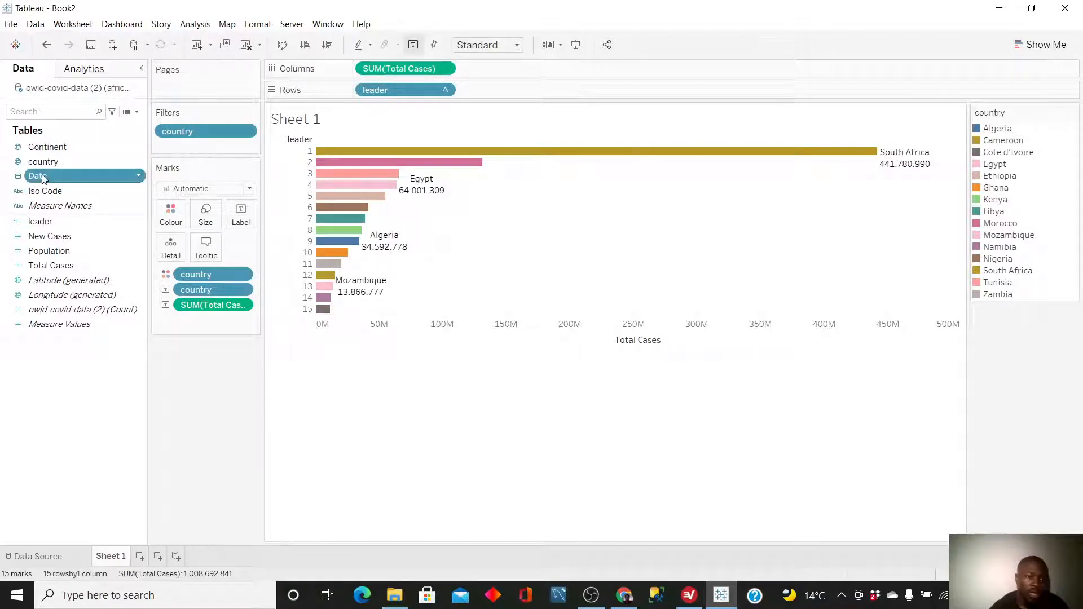
drag(43, 177, 172, 84)
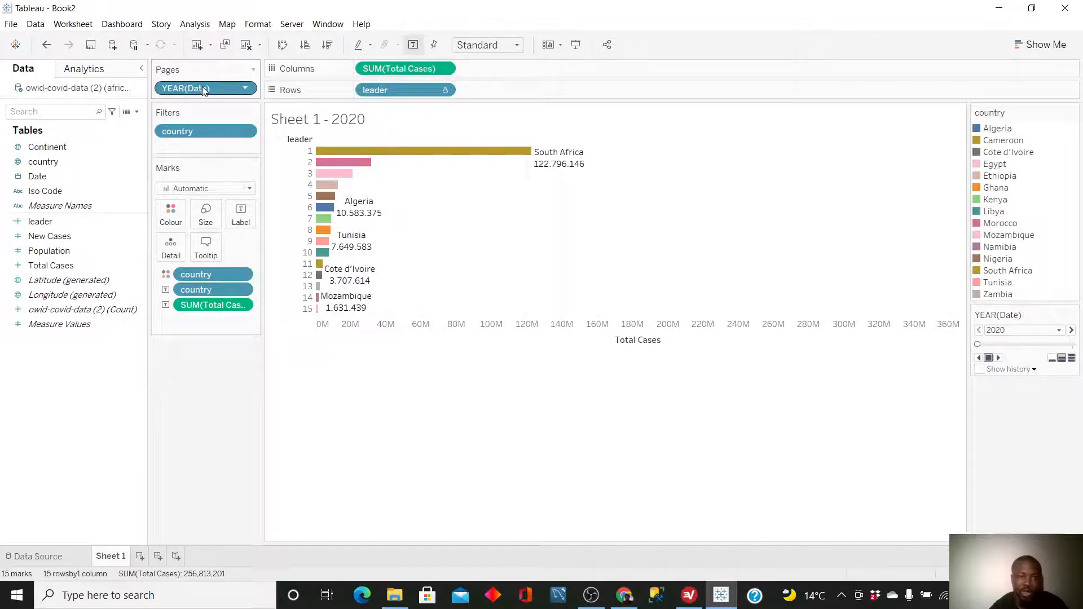
click(245, 88)
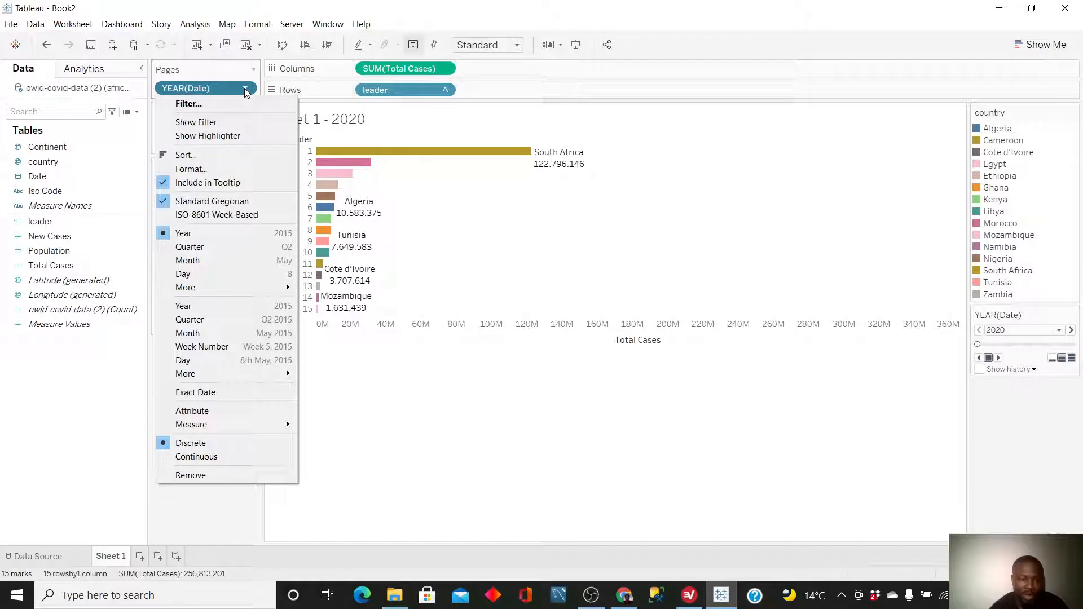
click(228, 361)
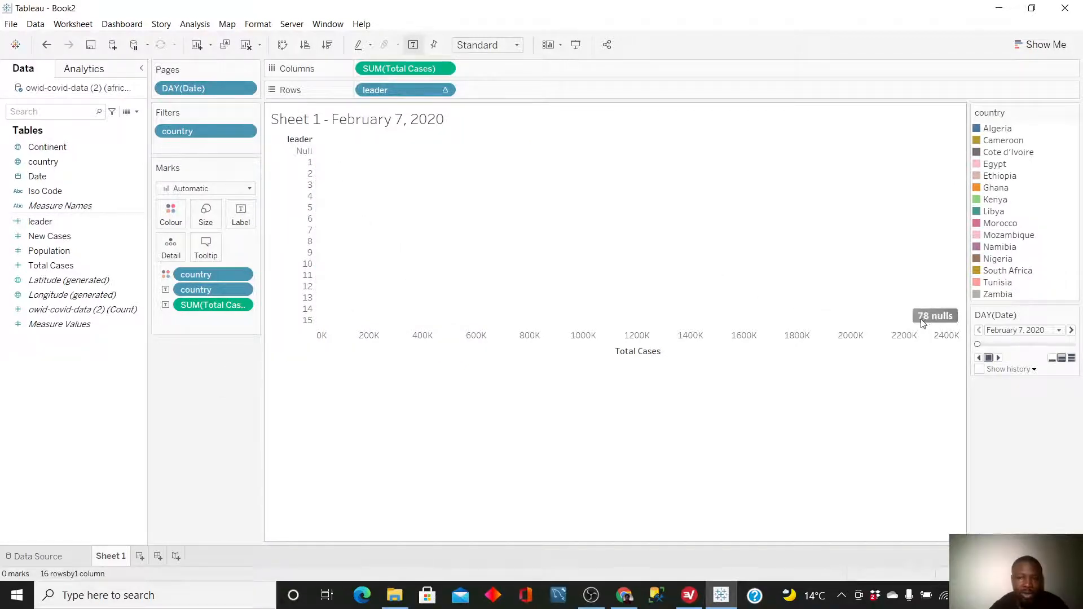
- Exclude the Null rank from the leader rows of the chart
right_click(306, 151)
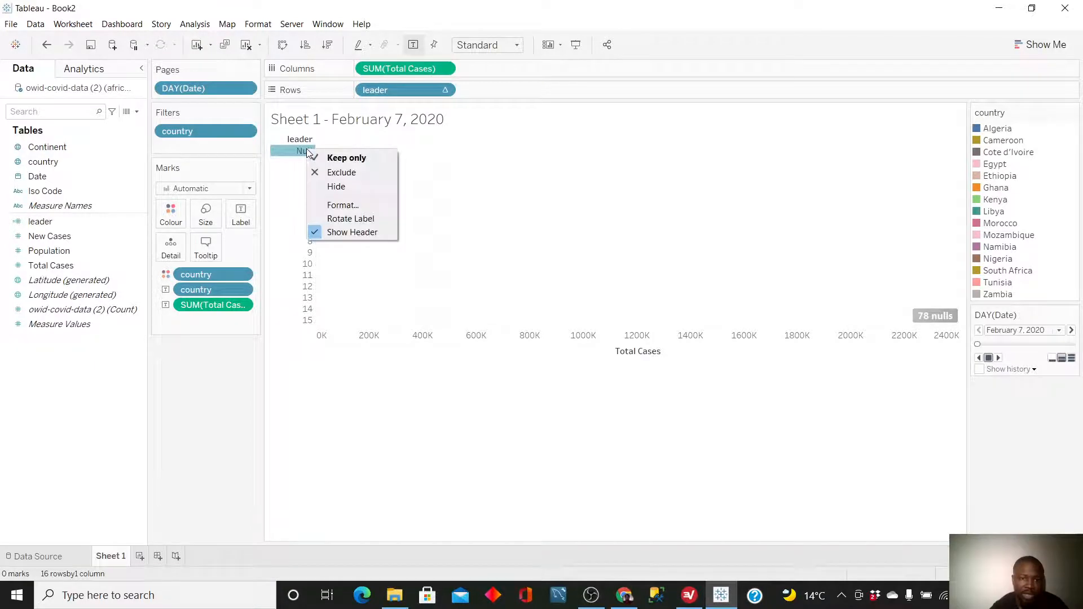
click(334, 172)
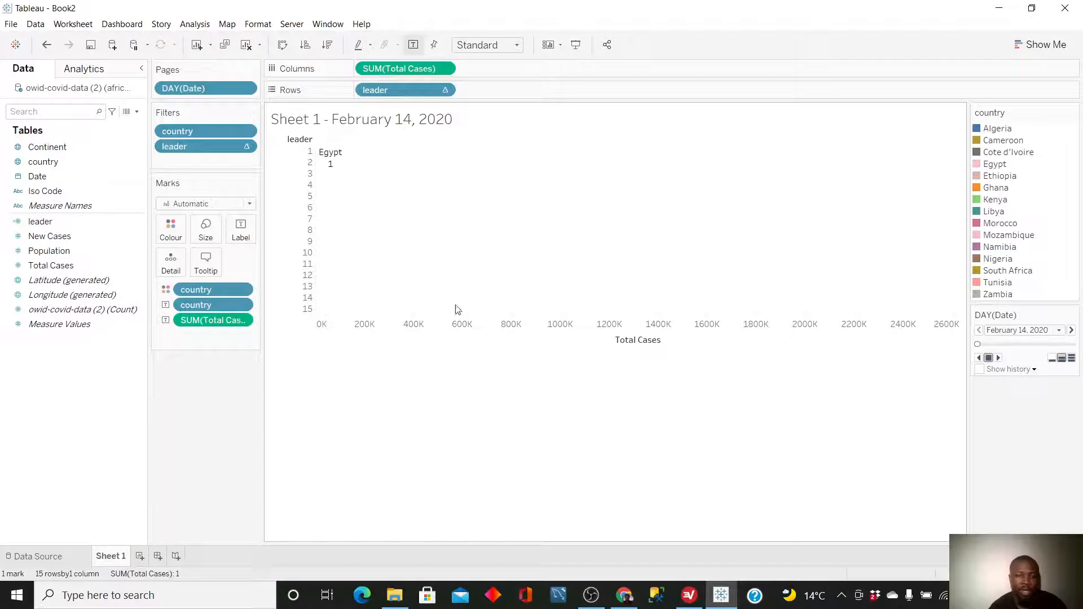
mouse_move(331, 167)
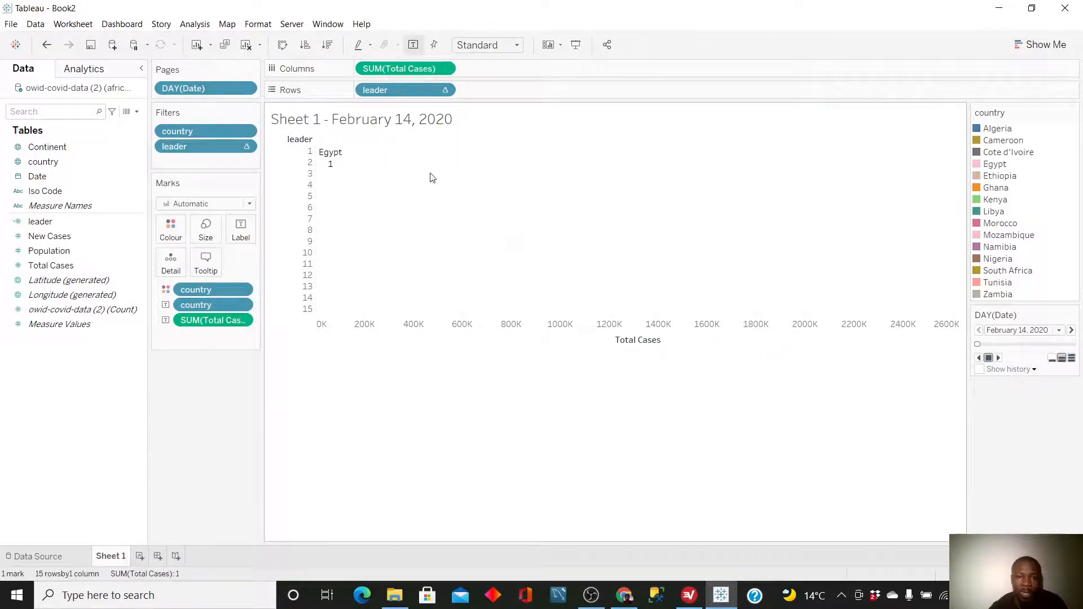
- Hide the Total Cases axis header and fit the chart to Entire View
right_click(449, 325)
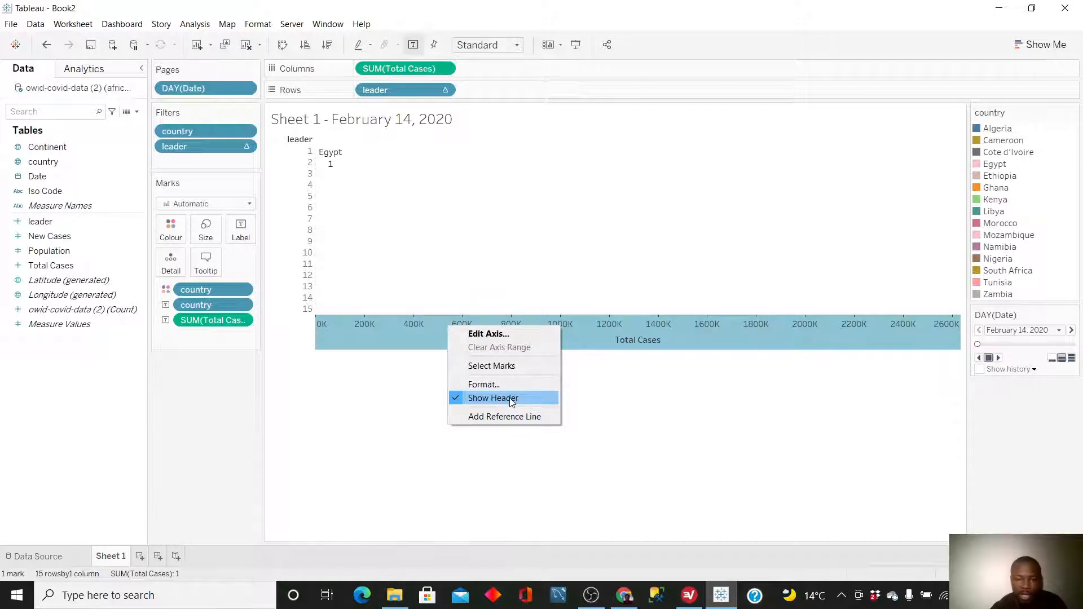
click(511, 399)
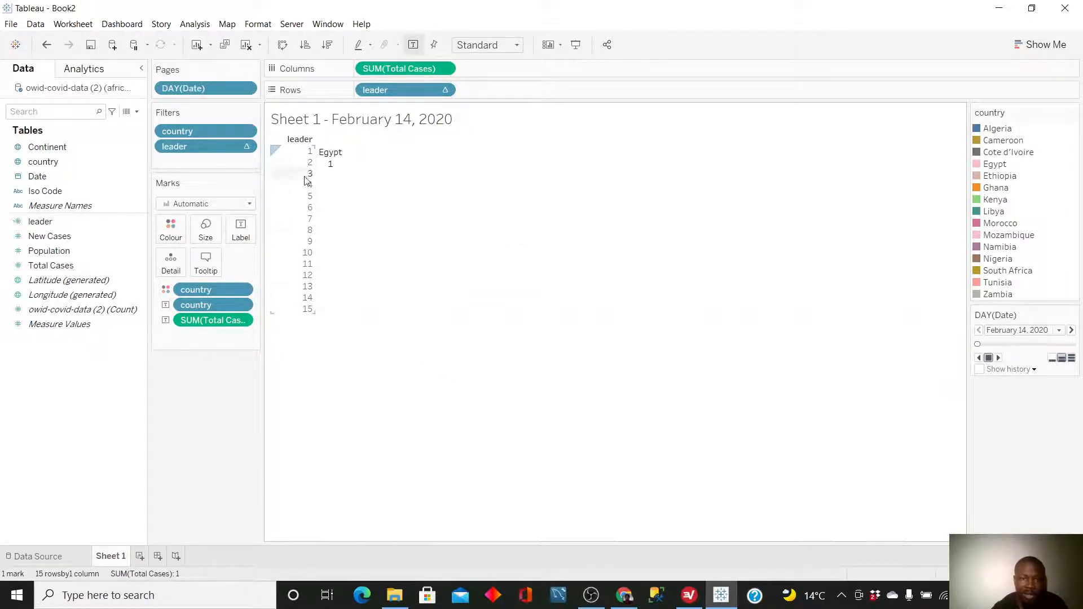
click(517, 47)
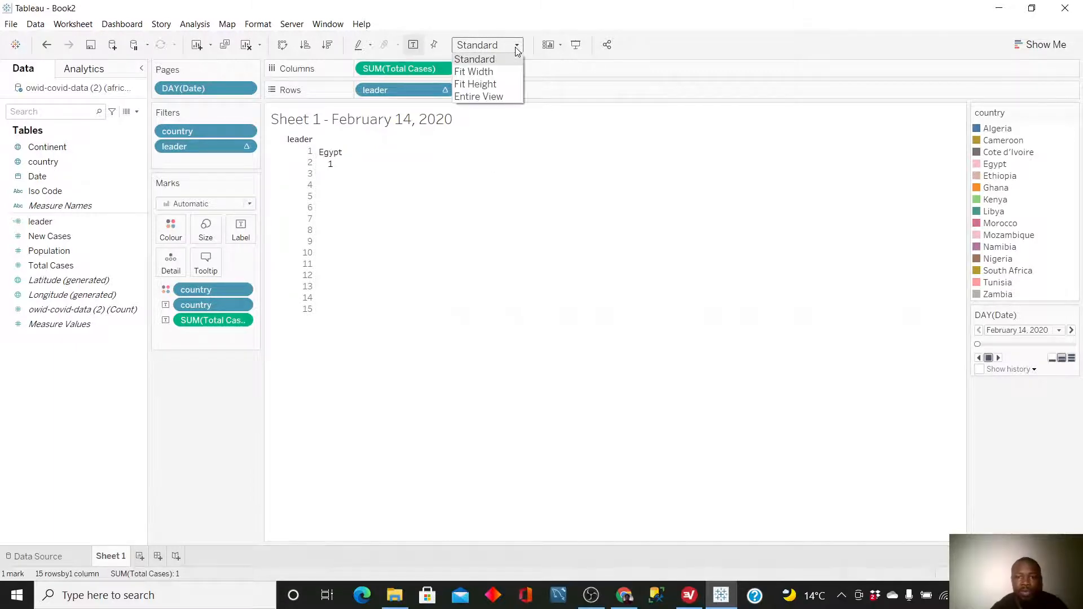
click(498, 97)
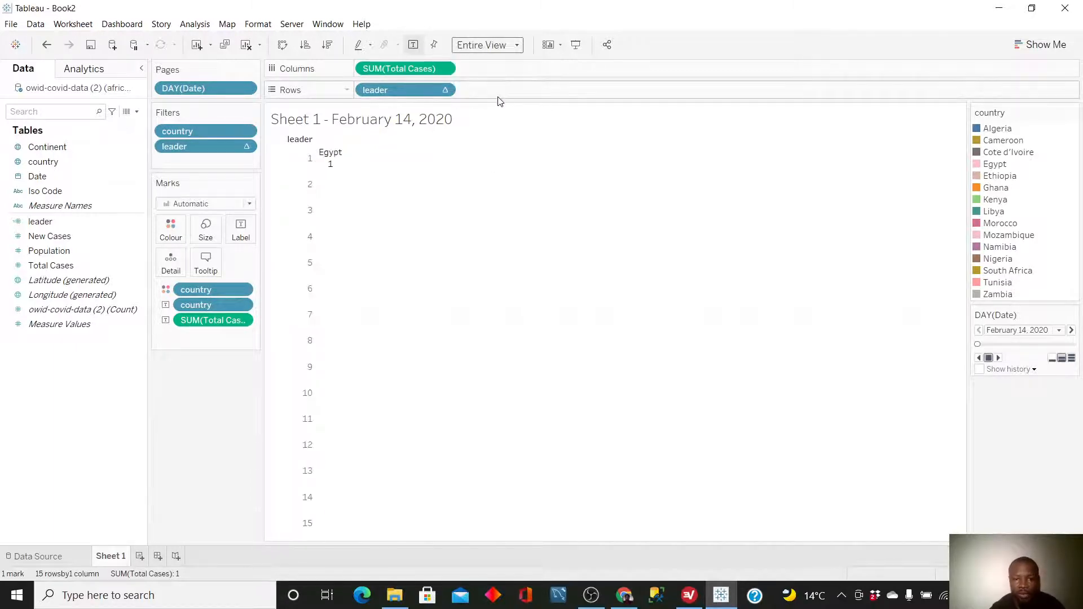
- Hide the country colour legend card
mouse_move(1061, 115)
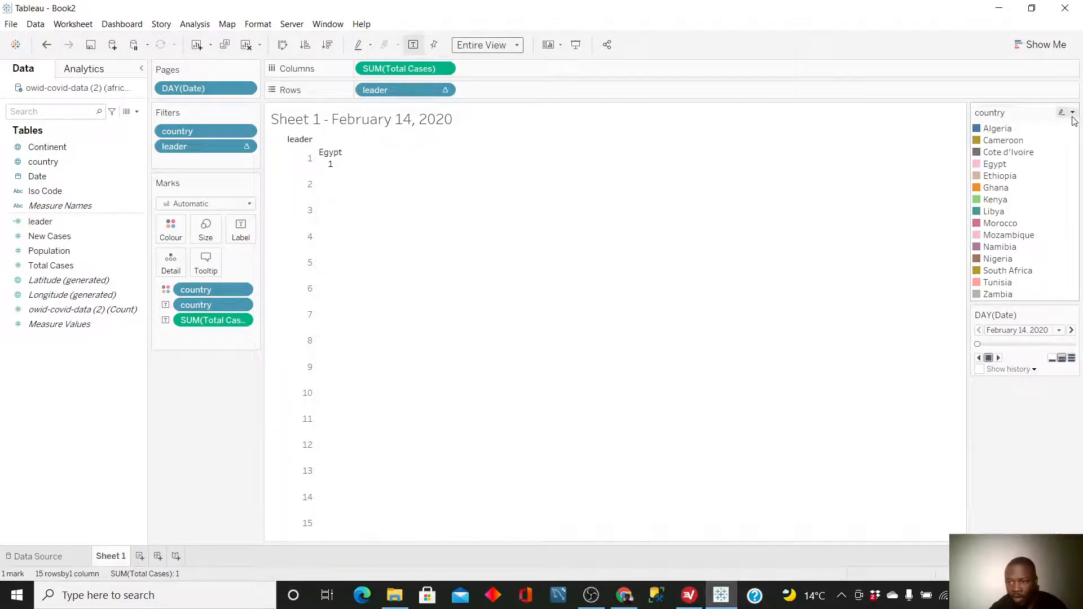
click(1073, 115)
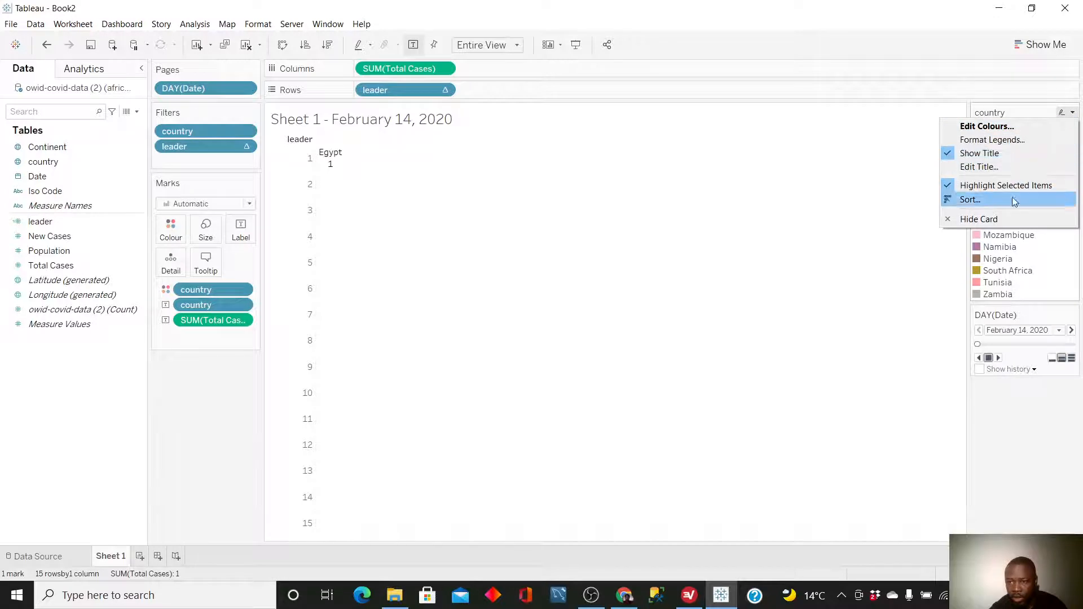
click(990, 219)
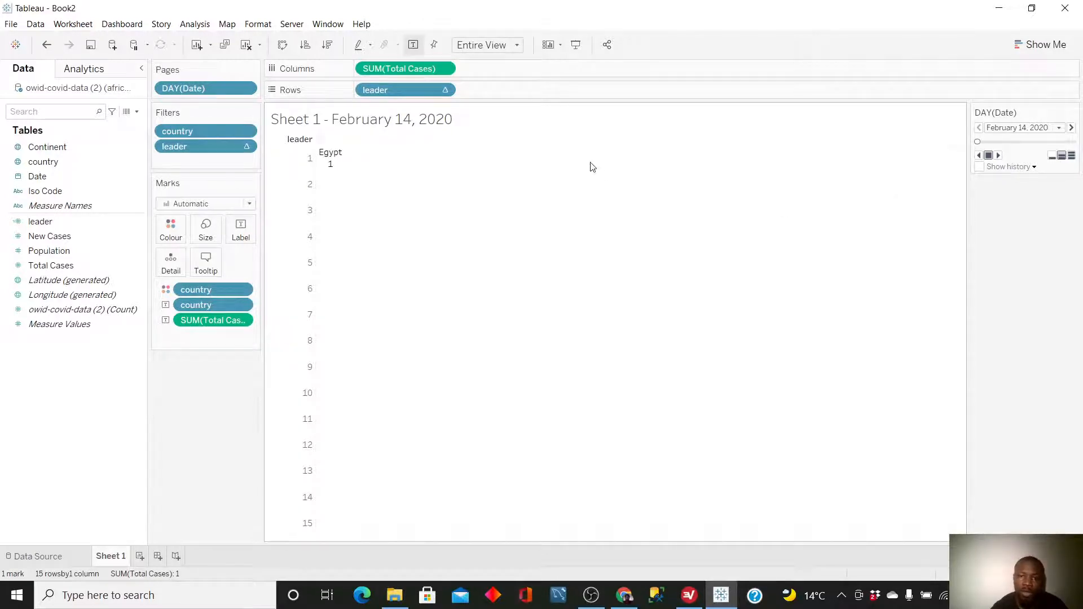
- Show the sheet in presentation mode and play the daily animation forward
click(577, 49)
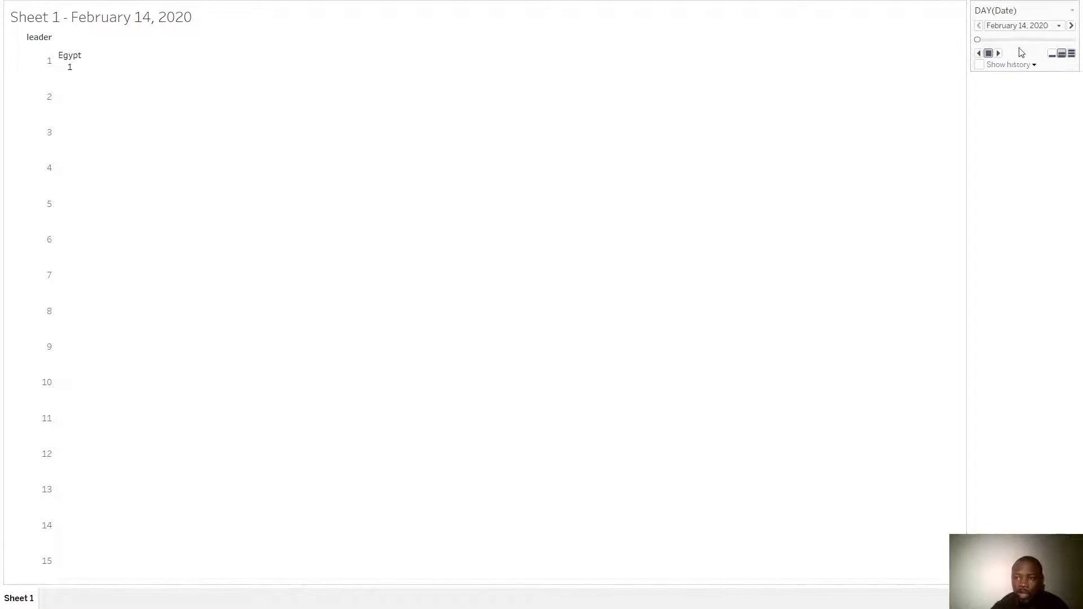
click(999, 55)
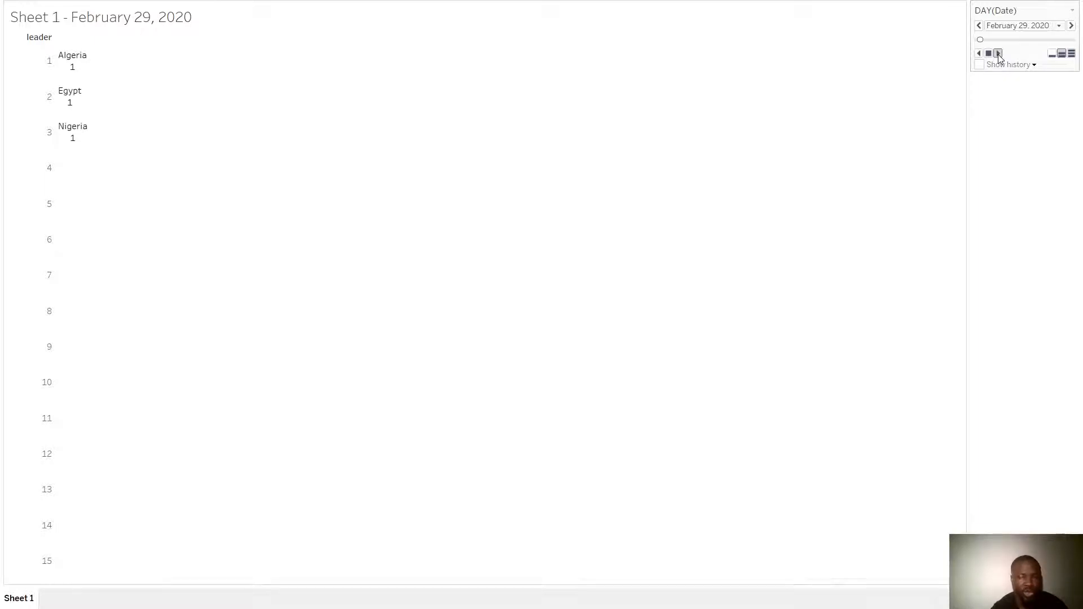
click(998, 54)
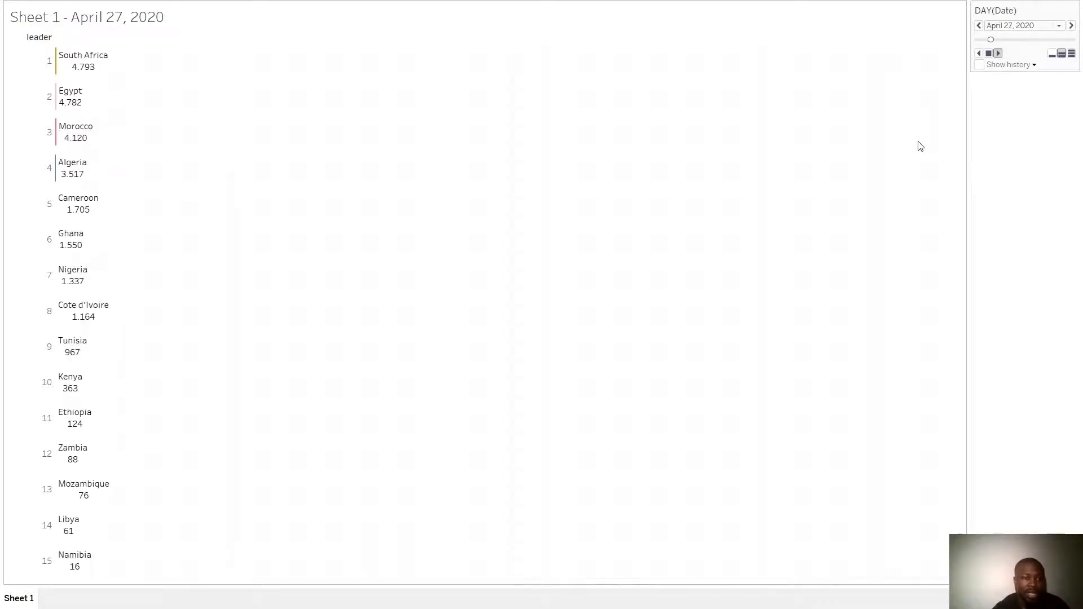
- Jump the running day animation ahead to July 15, 2020
click(1061, 26)
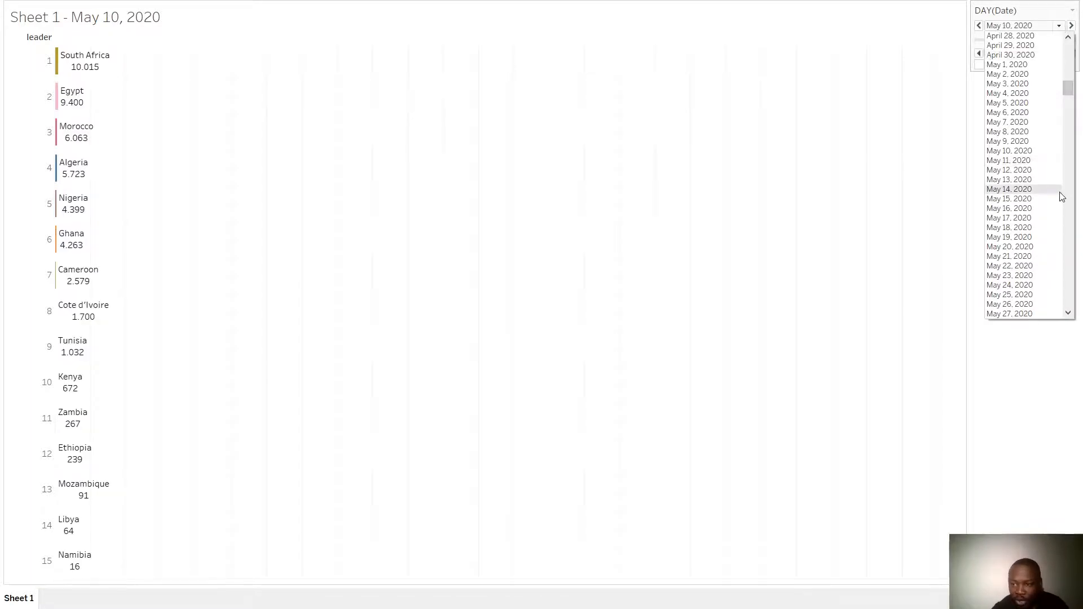
click(1068, 313)
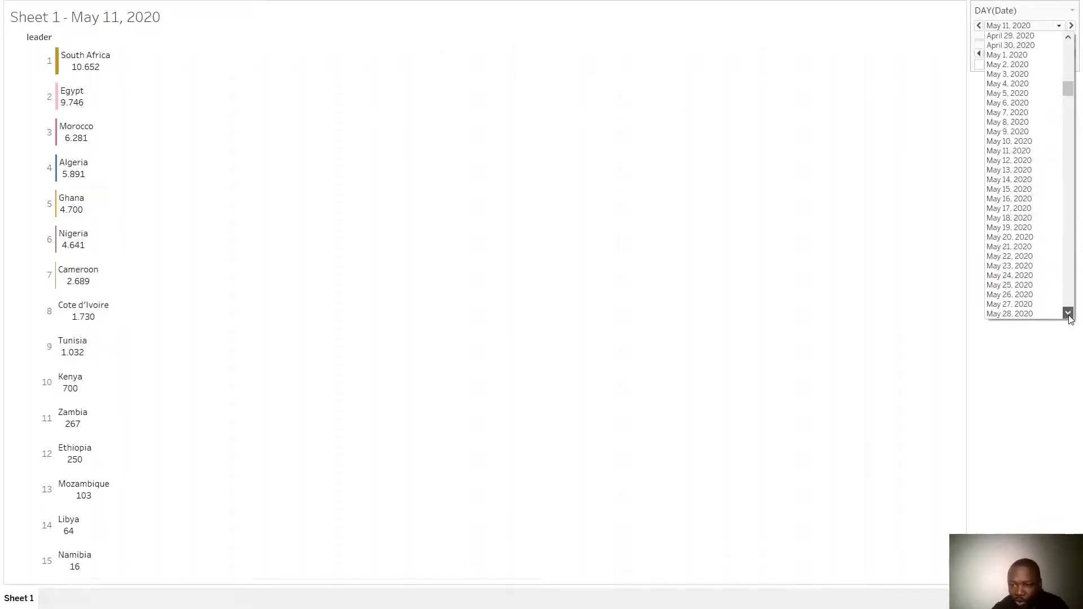
click(1069, 313)
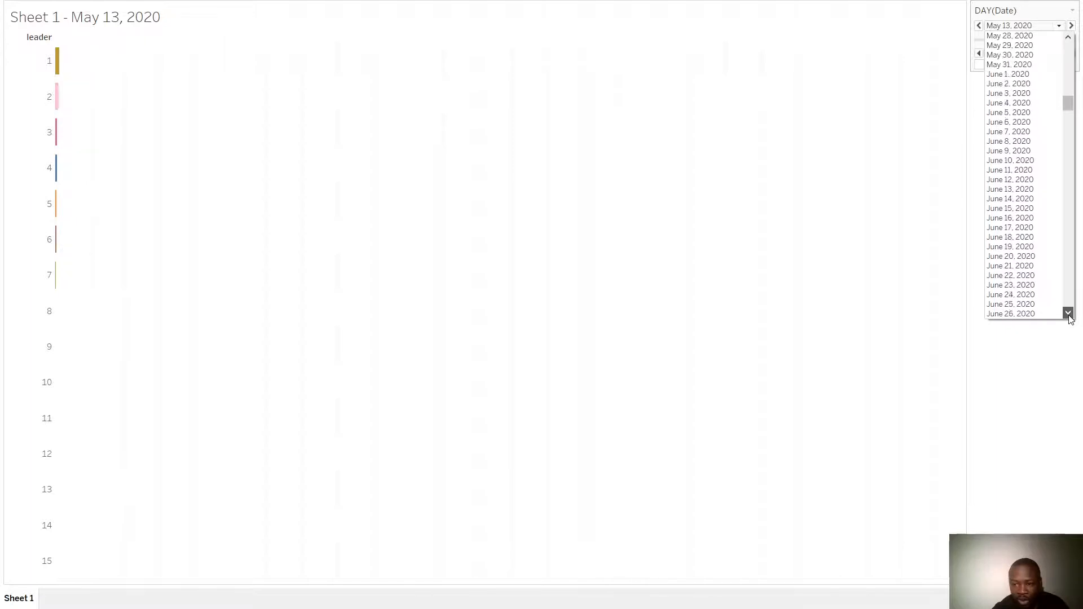
click(1069, 313)
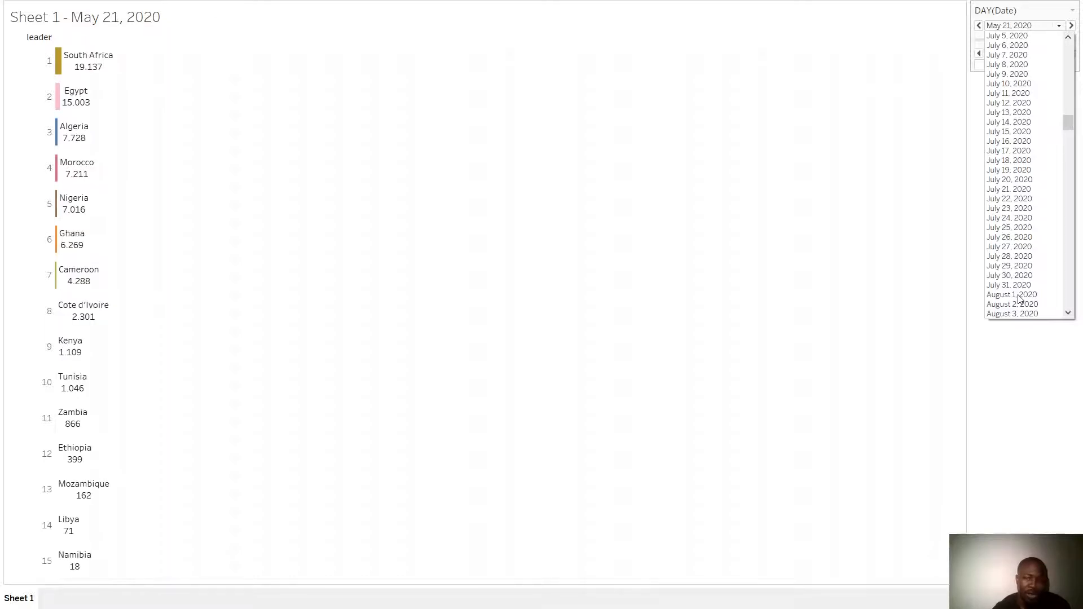
click(1010, 132)
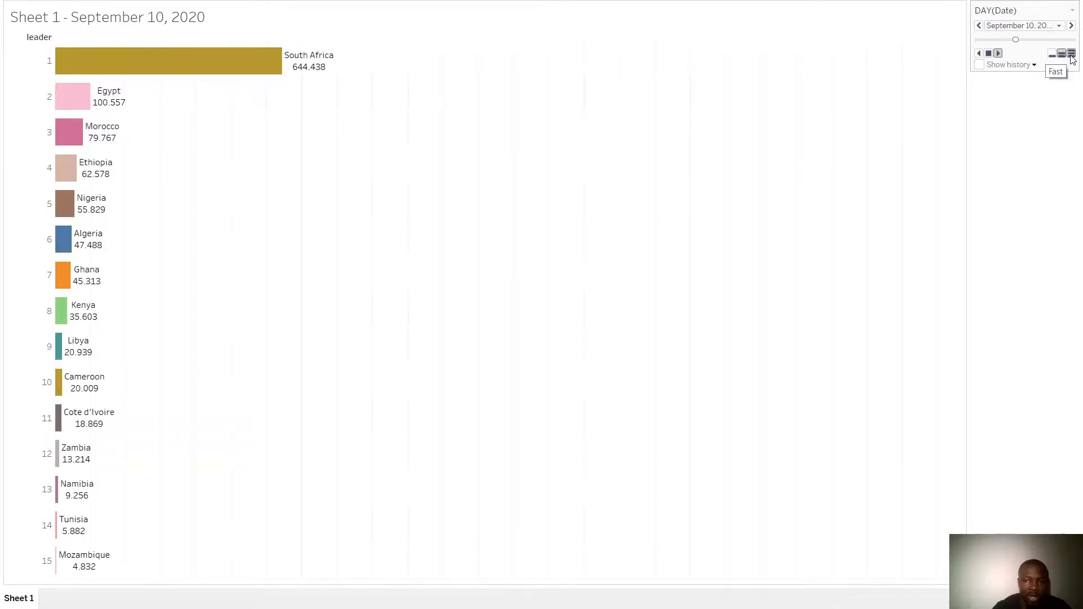
- Set the animation playback speed to slow and jump ahead to November 4, 2020
click(1072, 59)
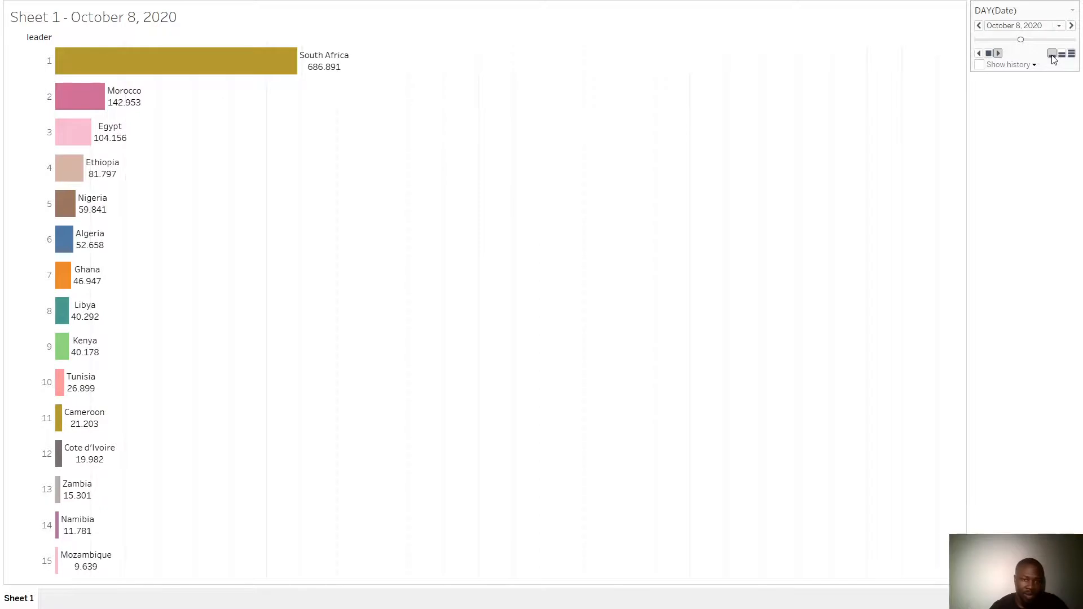
click(1060, 26)
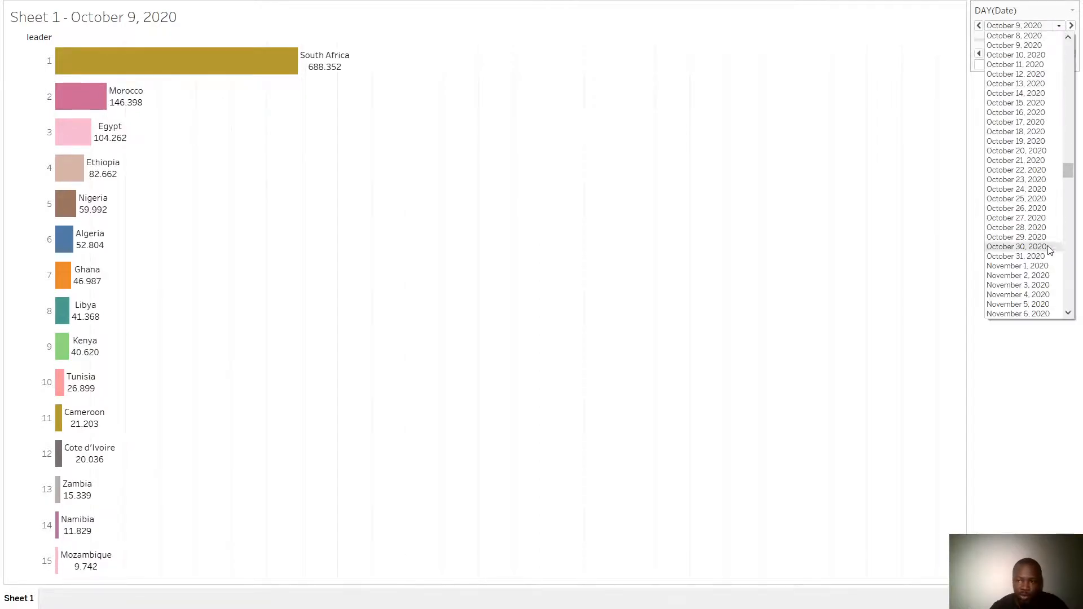
click(1018, 295)
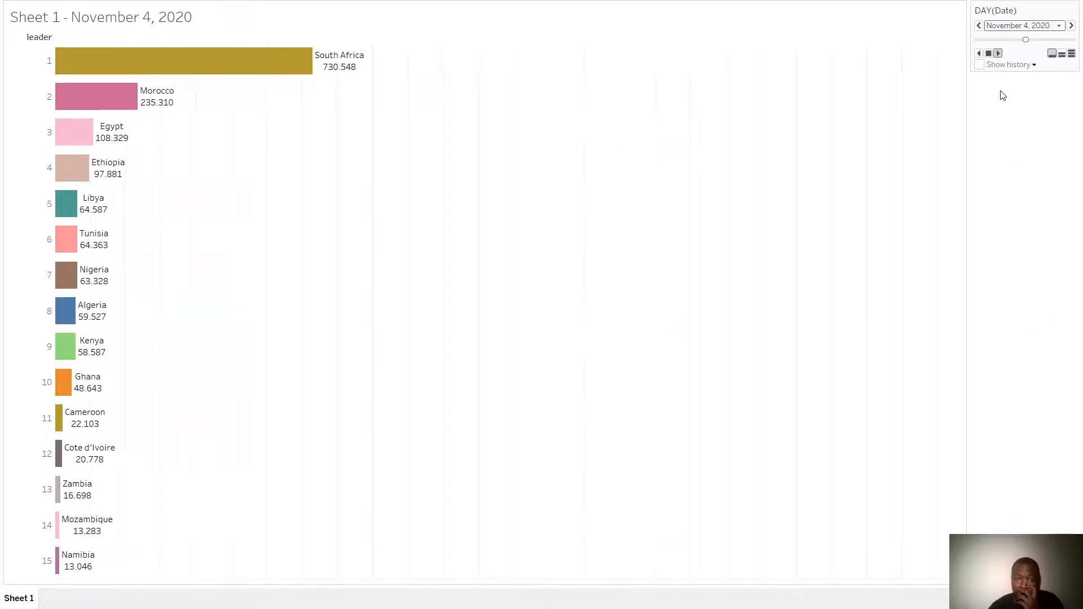
- Play the daily animation forward at normal speed from November 4, 2020 and jump ahead to February 27, 2021
click(998, 53)
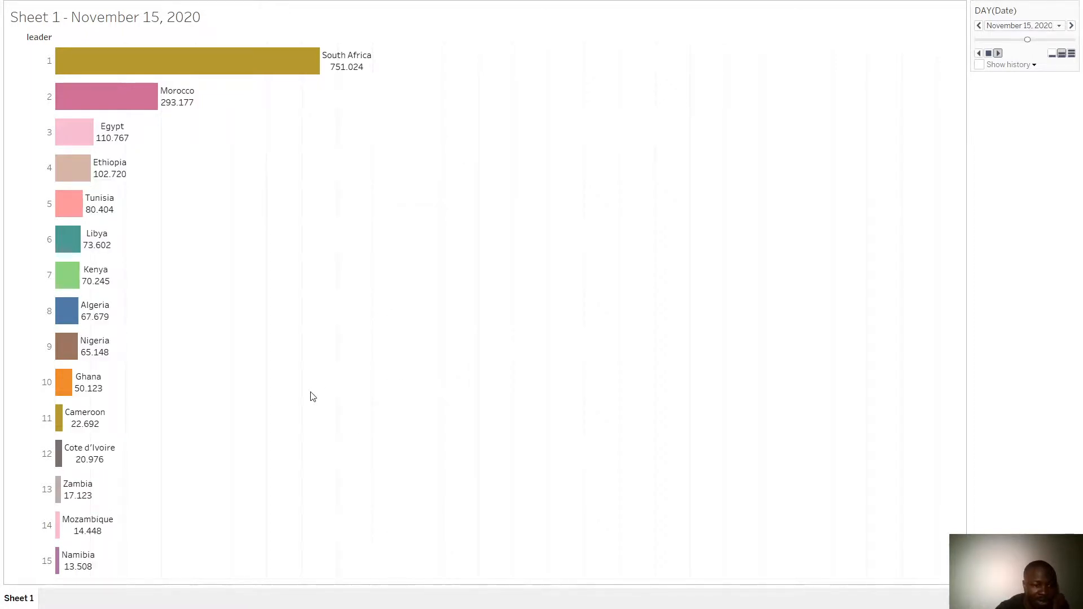
click(1059, 26)
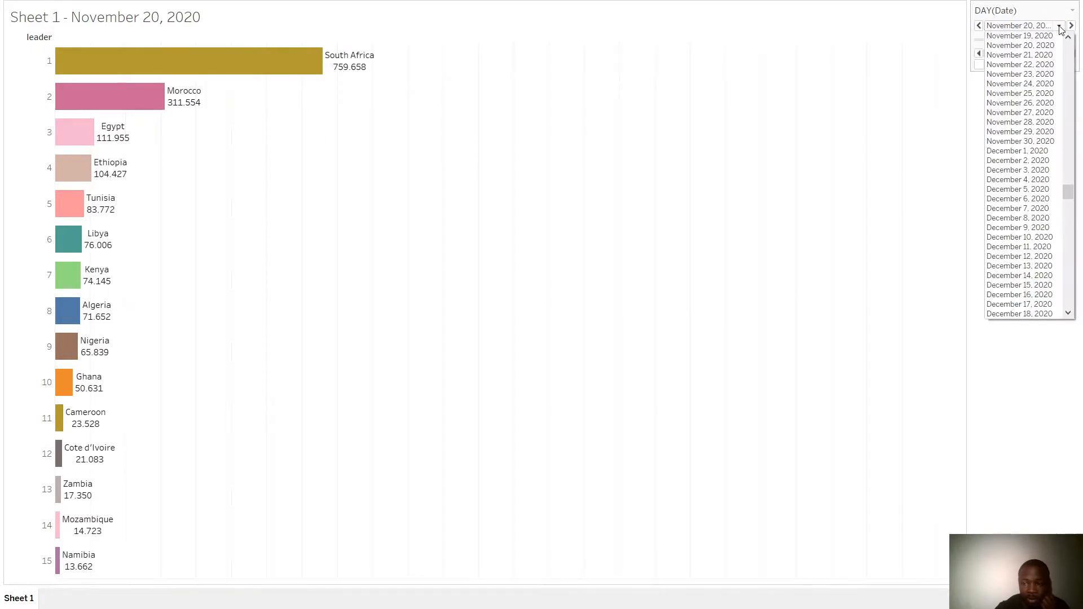
drag(1068, 192, 1073, 239)
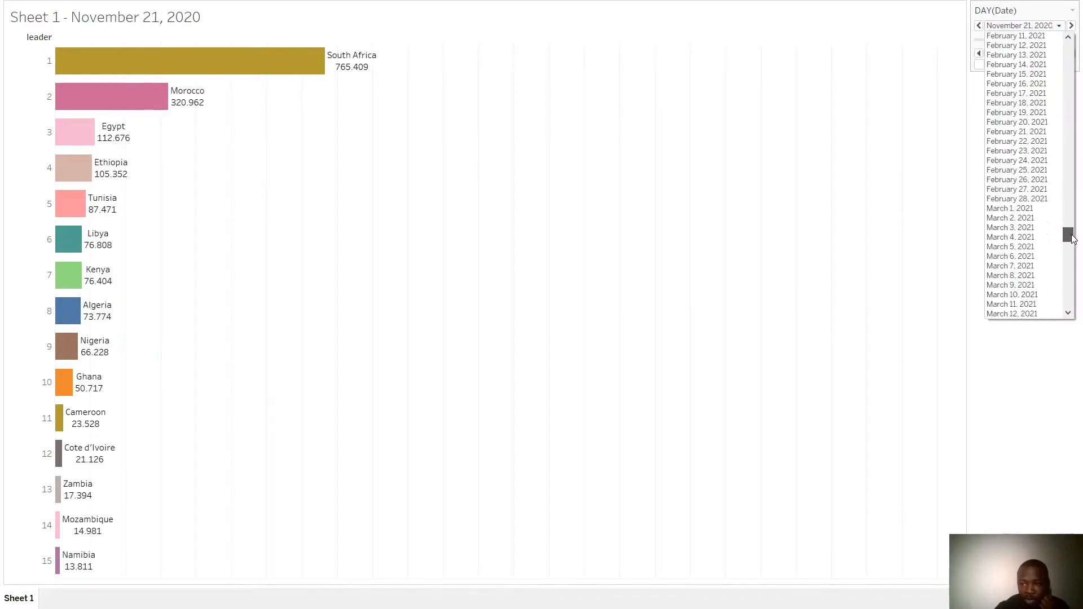
click(1022, 190)
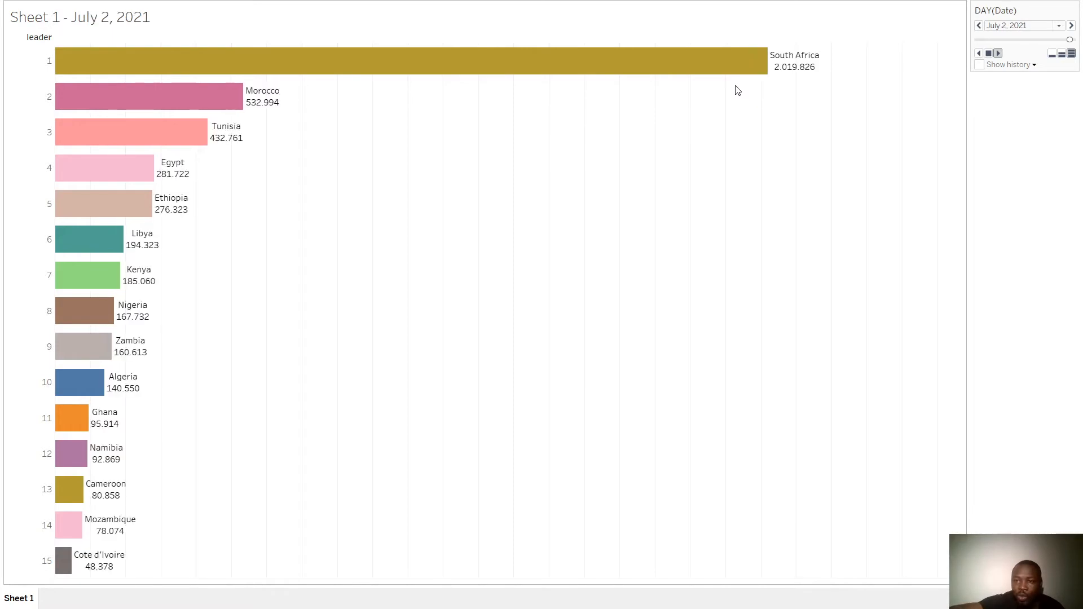
- Set the animation playback speed to normal and examine the Ghana and South Africa bar details on the final day, July 18, 2021
click(1062, 54)
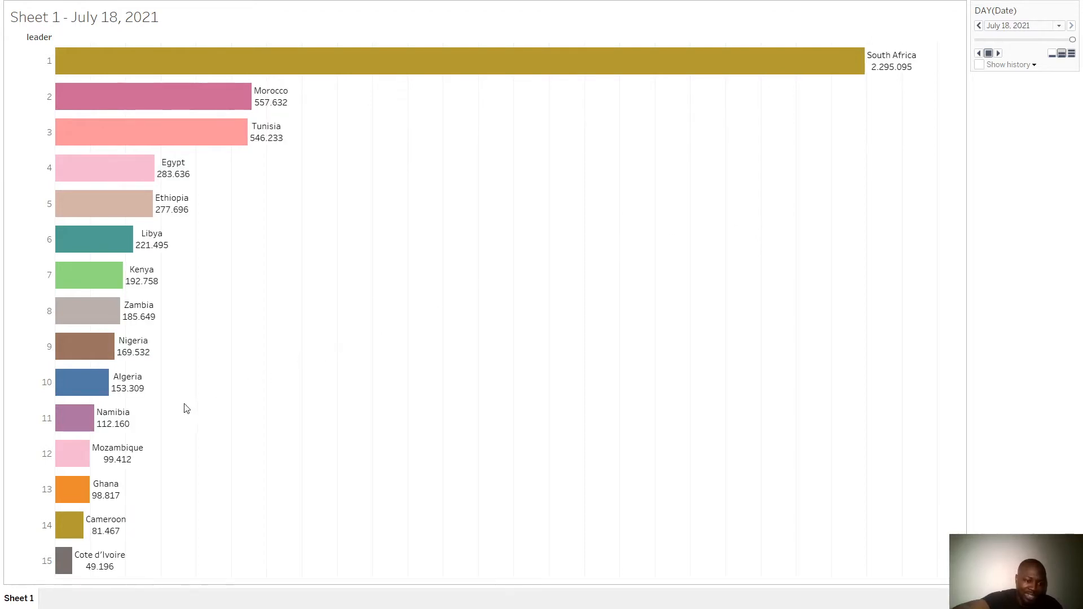
mouse_move(123, 496)
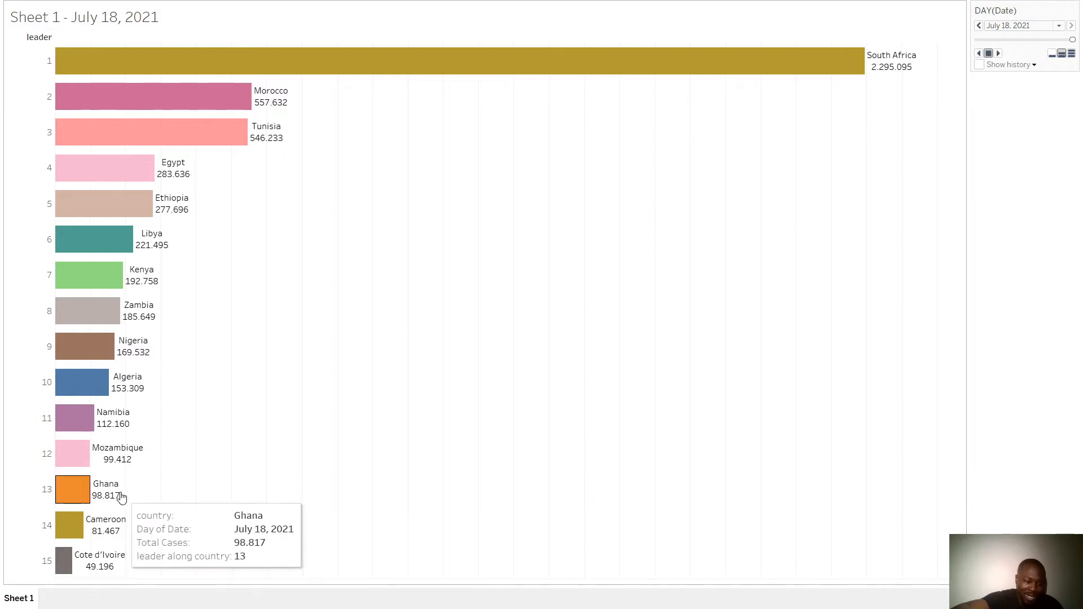
mouse_move(139, 463)
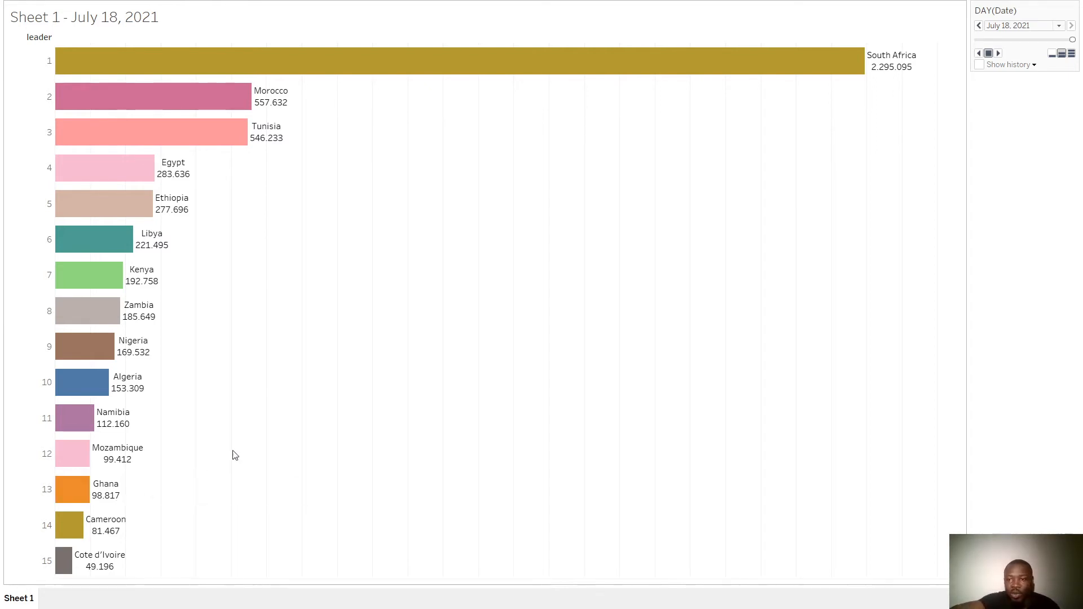
mouse_move(876, 75)
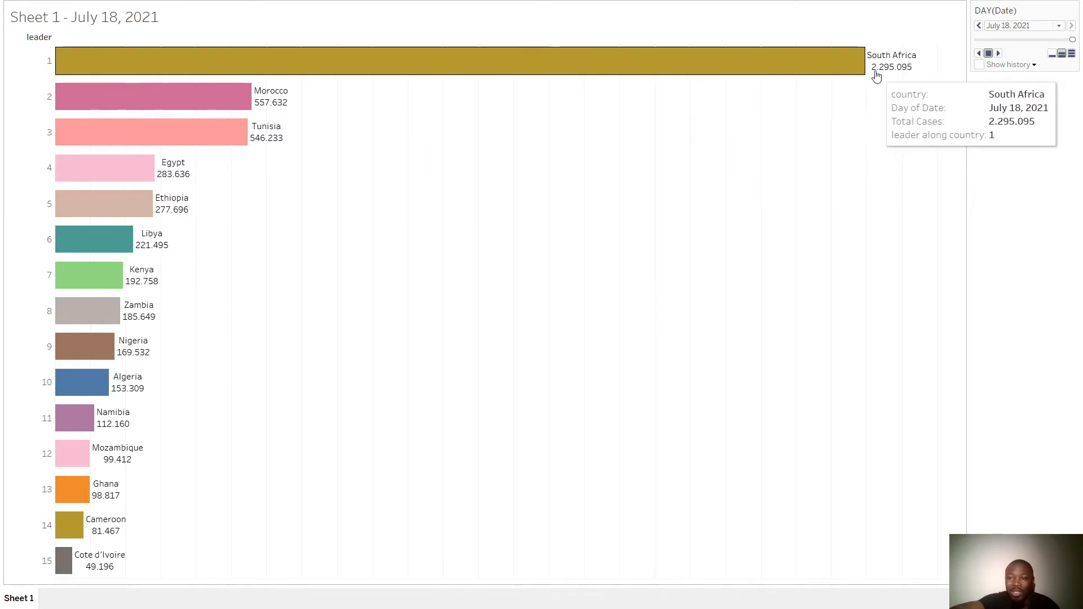